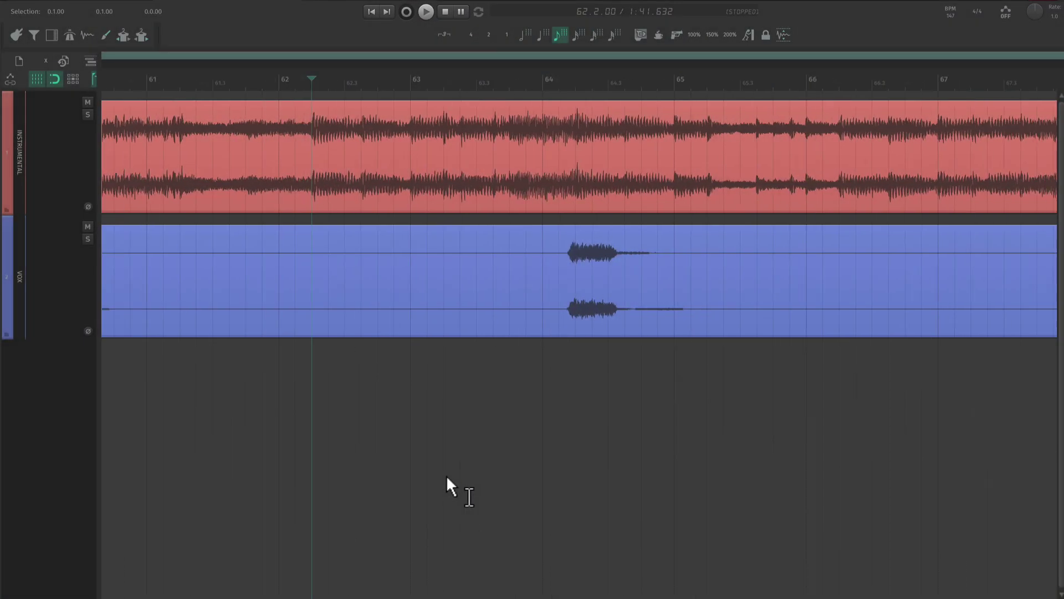
# Step: Play the song from bar 62 through the vocal phrase at bar 64, and return the edit cursor to bar 63
pyautogui.hscroll(3, 447, 475)
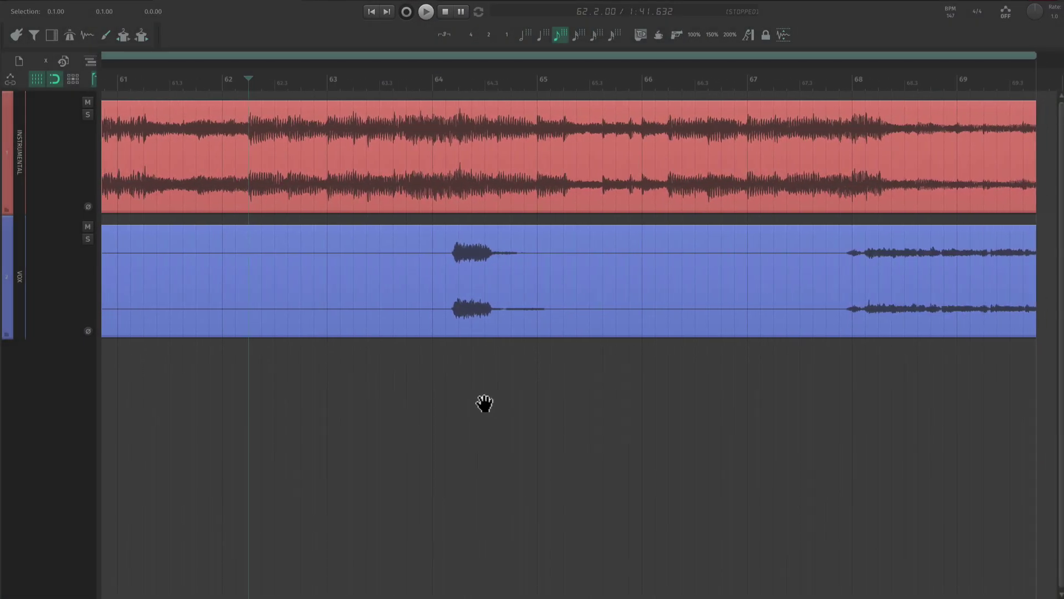
pyautogui.moveTo(485, 403); pyautogui.dragTo(544, 404)
pyautogui.scroll(3, 532, 388)
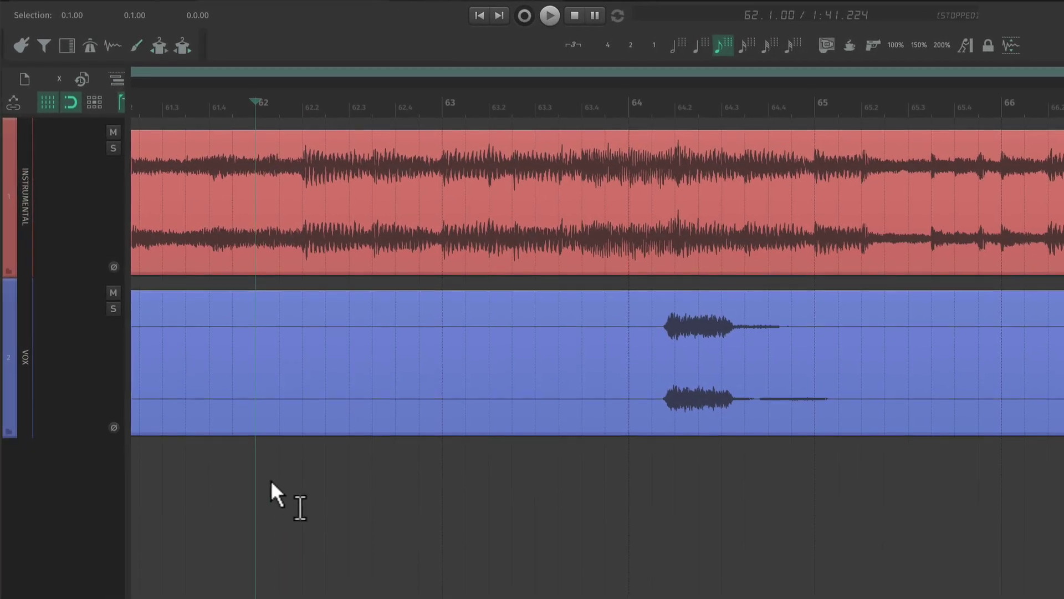
pyautogui.press('space')
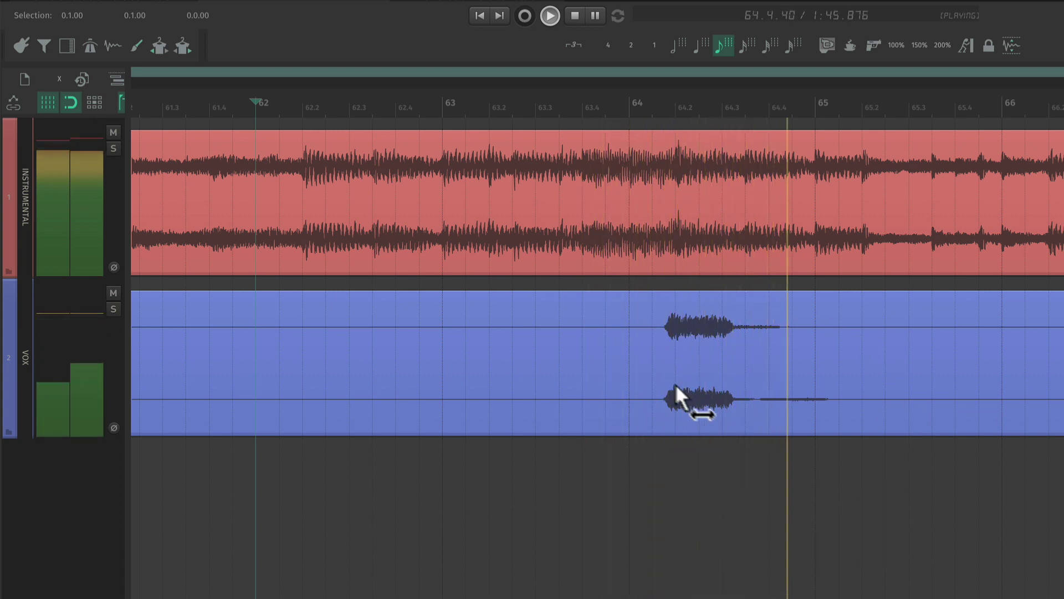
pyautogui.click(721, 392)
pyautogui.press('space')
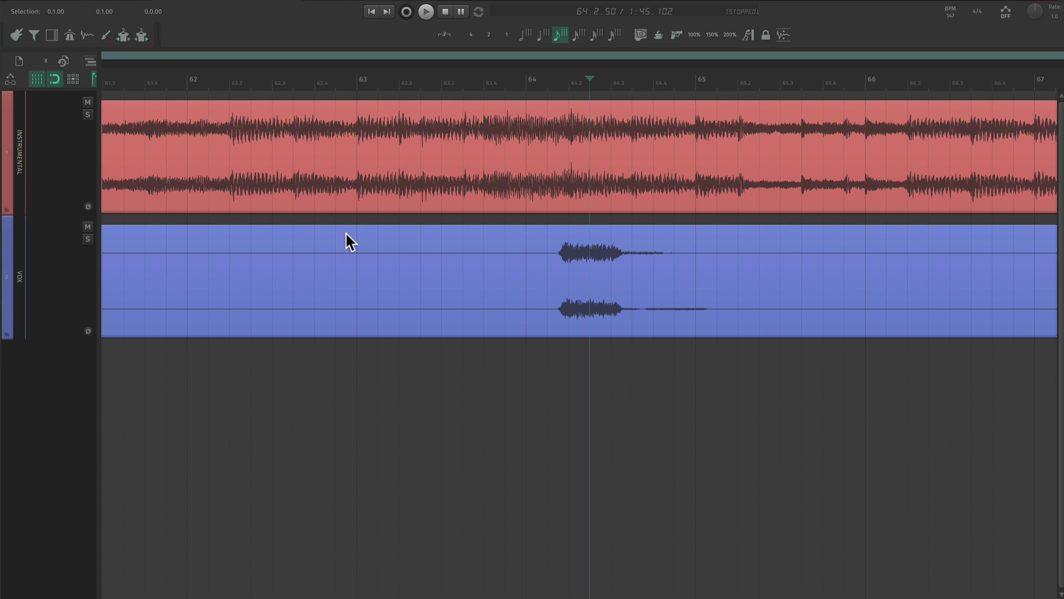
pyautogui.click(358, 255)
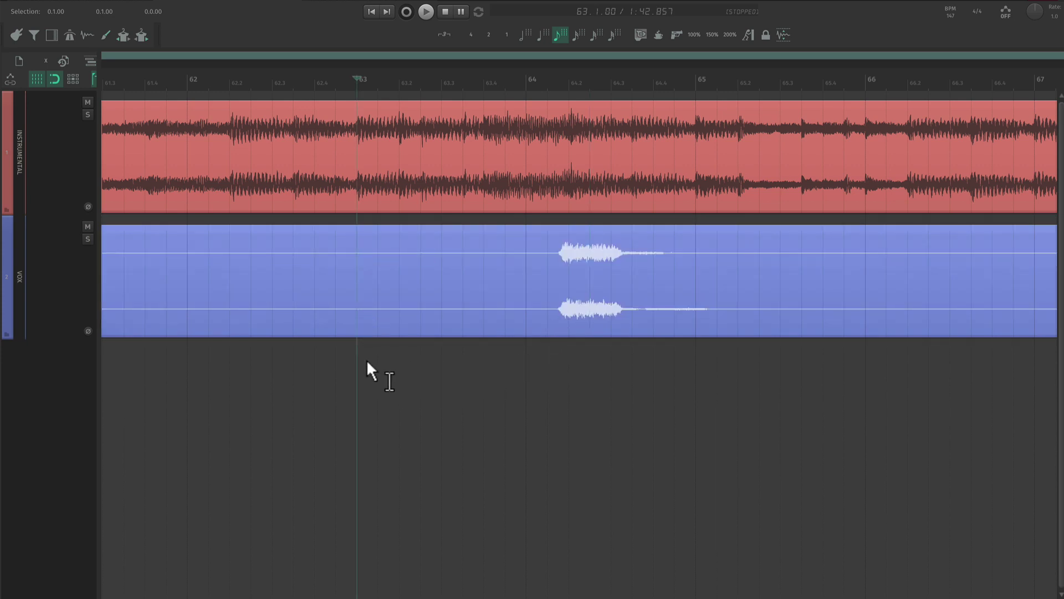
pyautogui.moveTo(367, 361); pyautogui.dragTo(419, 368)
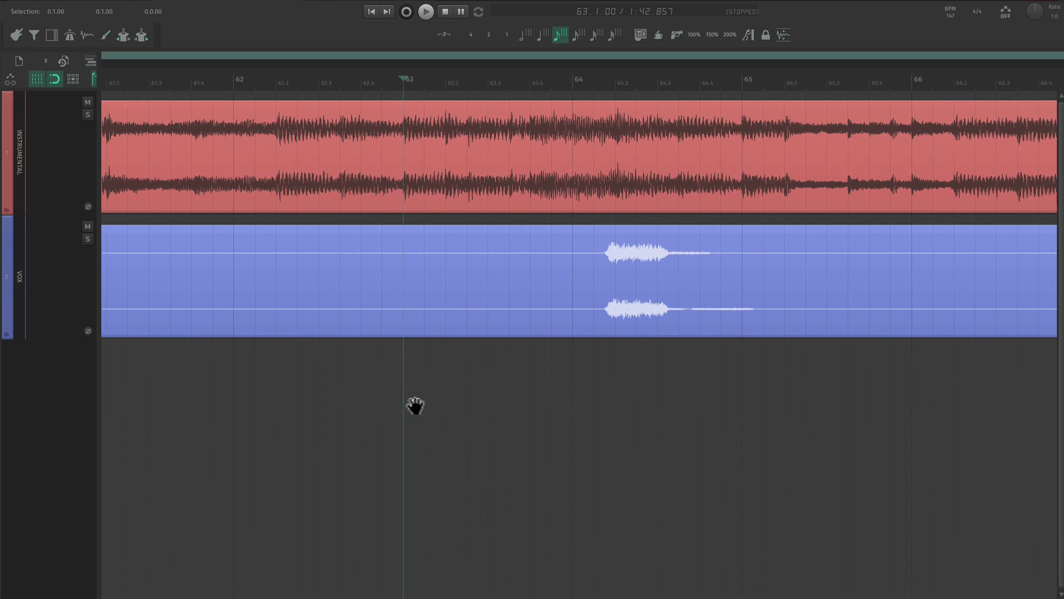
pyautogui.moveTo(416, 409); pyautogui.dragTo(357, 410)
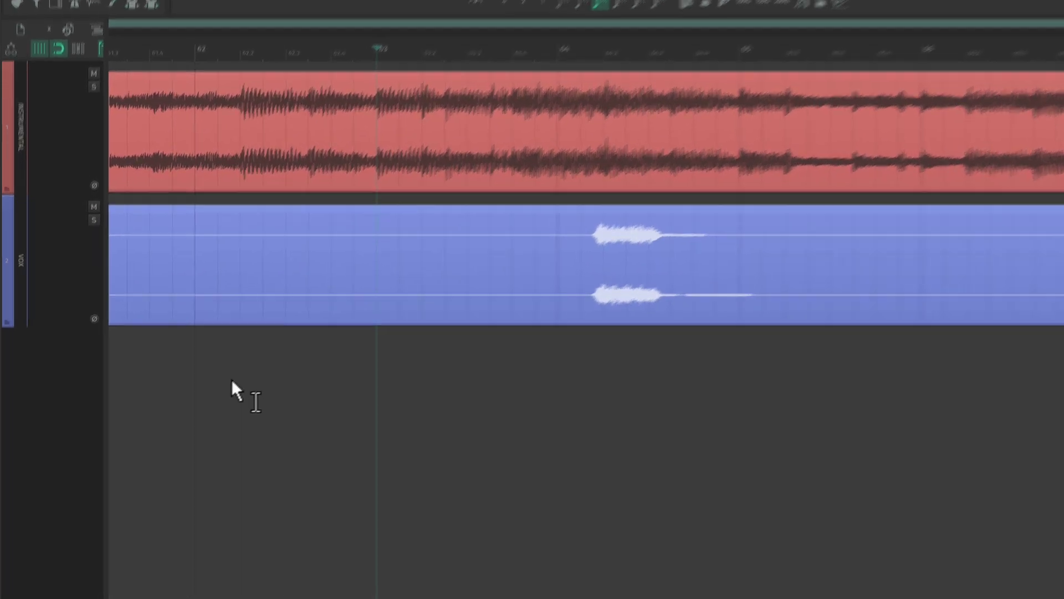
# Step: Add a new track below VOX and name it REVERSE VOCAL
pyautogui.click(222, 397)
pyautogui.doubleClick(148, 306)
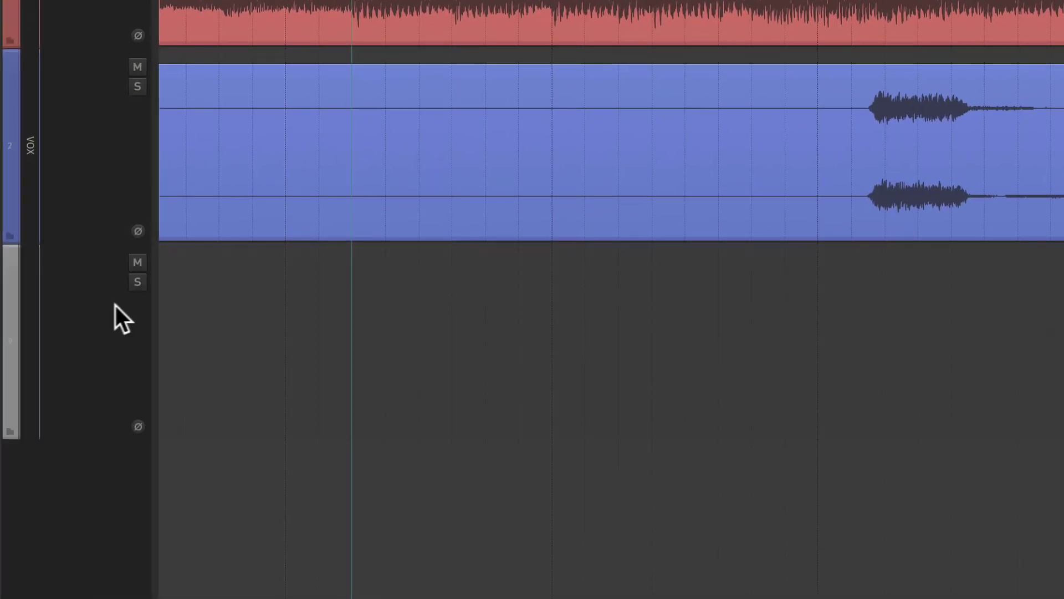
pyautogui.doubleClick(30, 298)
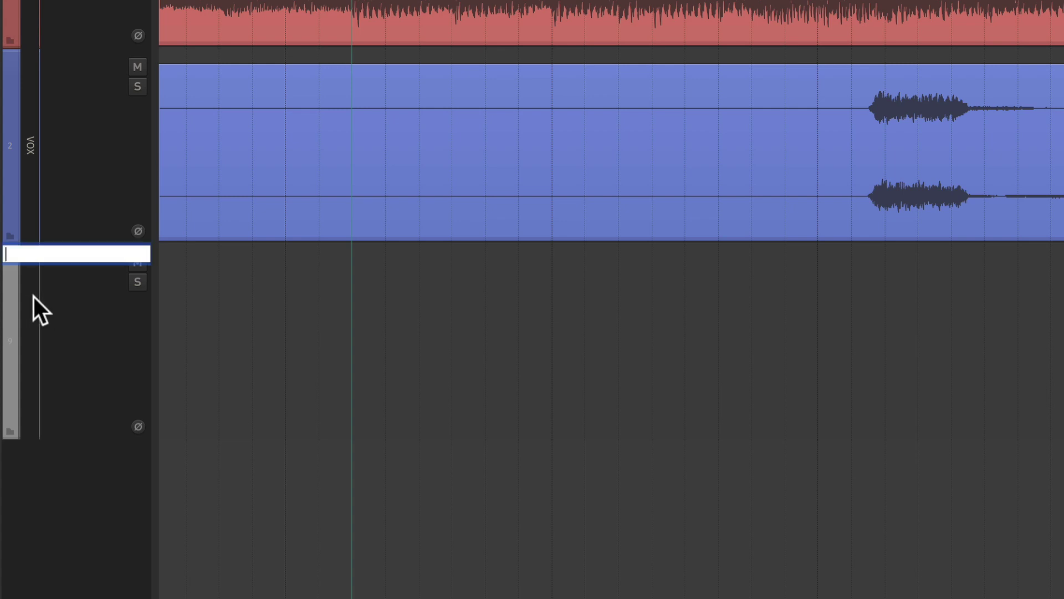
pyautogui.write('REVERSE VOCAL')
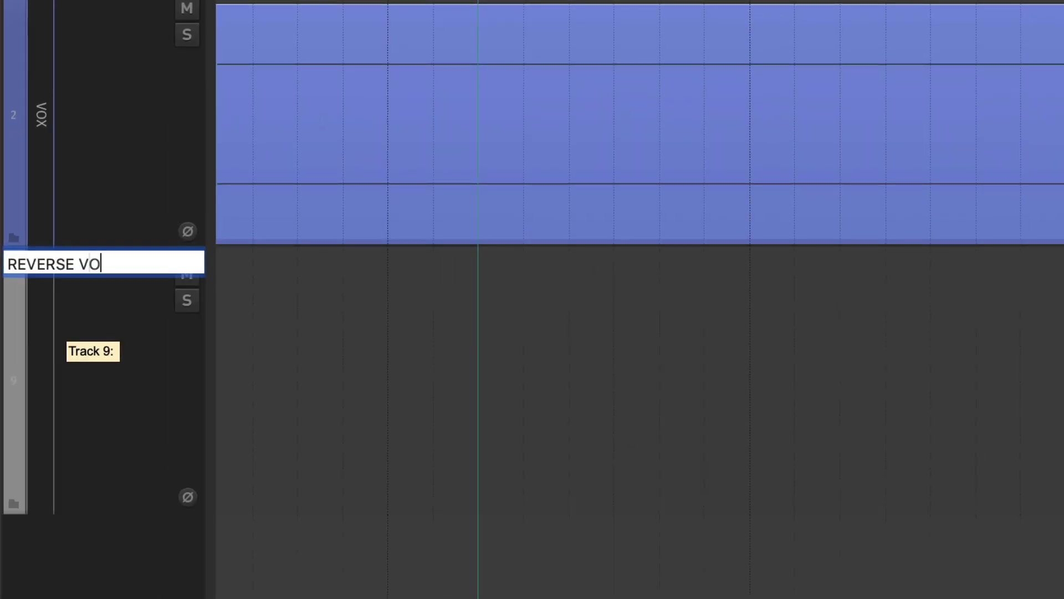
pyautogui.press('Return')
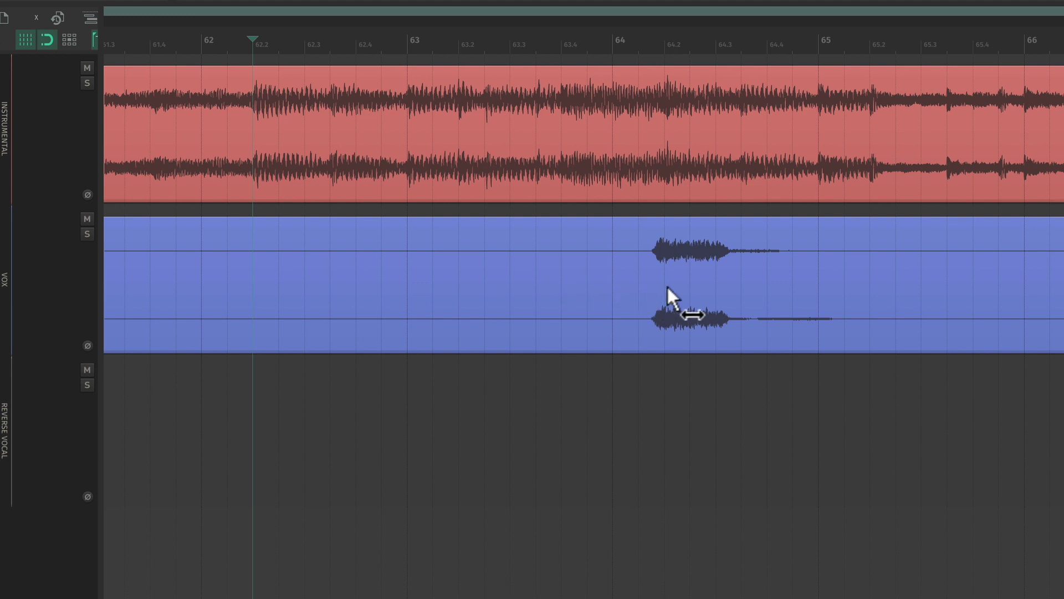
# Step: Split the VOX item at bar 63 and midway through the bar 64 phrase, and copy that section to the REVERSE VOCAL track
pyautogui.moveTo(691, 283); pyautogui.dragTo(408, 259)
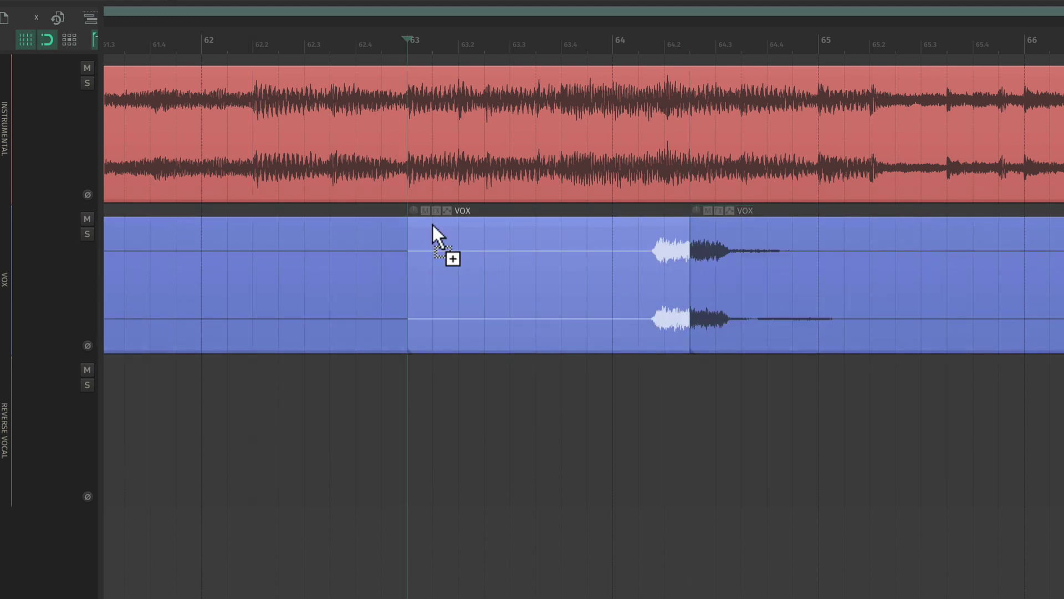
pyautogui.moveTo(432, 224); pyautogui.dragTo(434, 377)
# Step: Reverse the active take of the copied vocal item on the REVERSE VOCAL track
pyautogui.rightClick(478, 401)
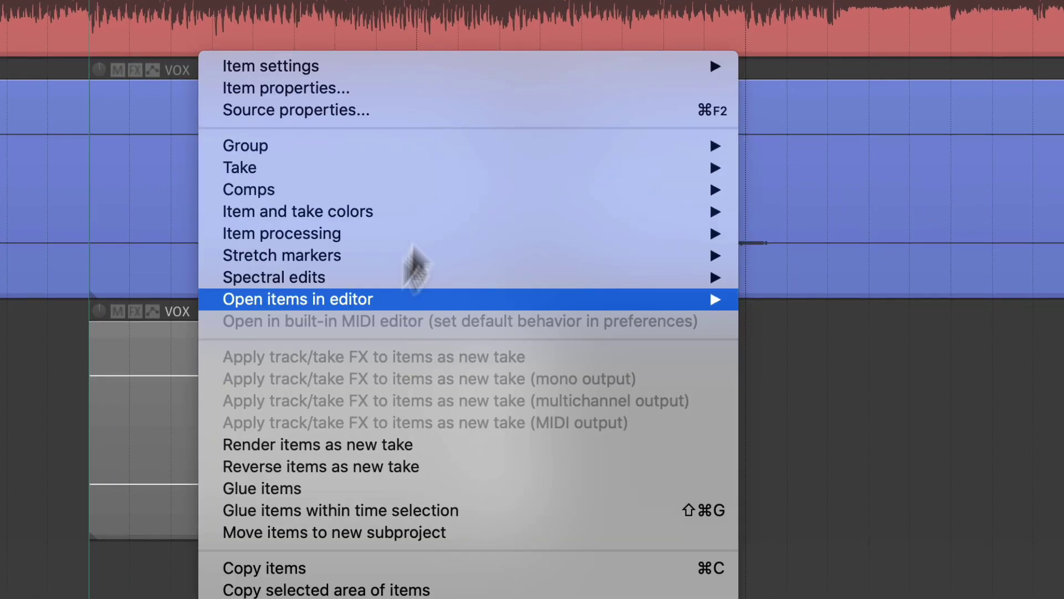
pyautogui.moveTo(638, 66)
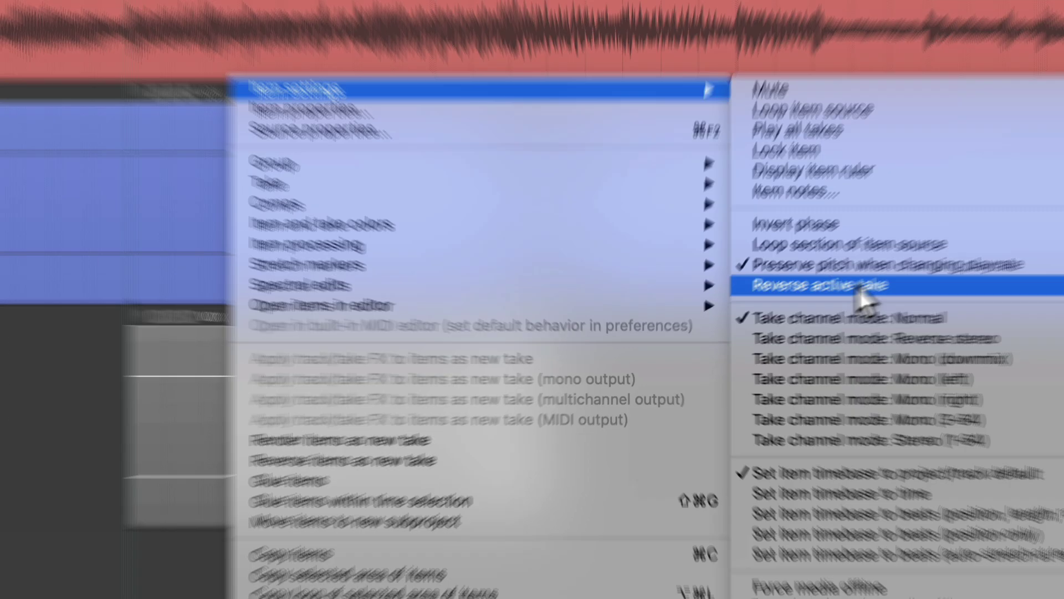
pyautogui.click(759, 278)
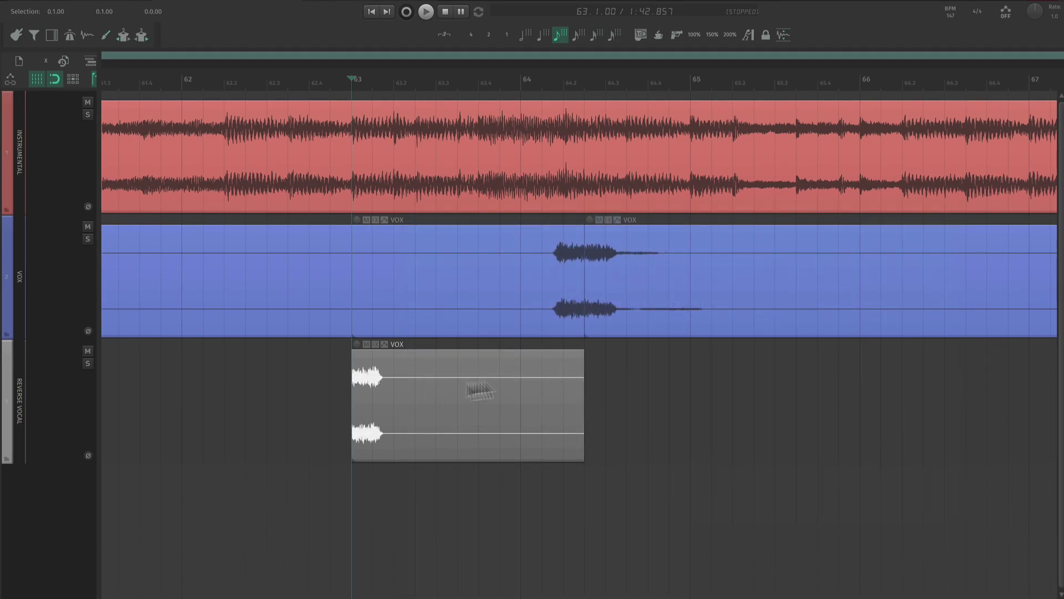
# Step: Play the reversed vocal item in solo from just before bar 63
pyautogui.click(316, 402)
pyautogui.click(88, 363)
pyautogui.press('space')
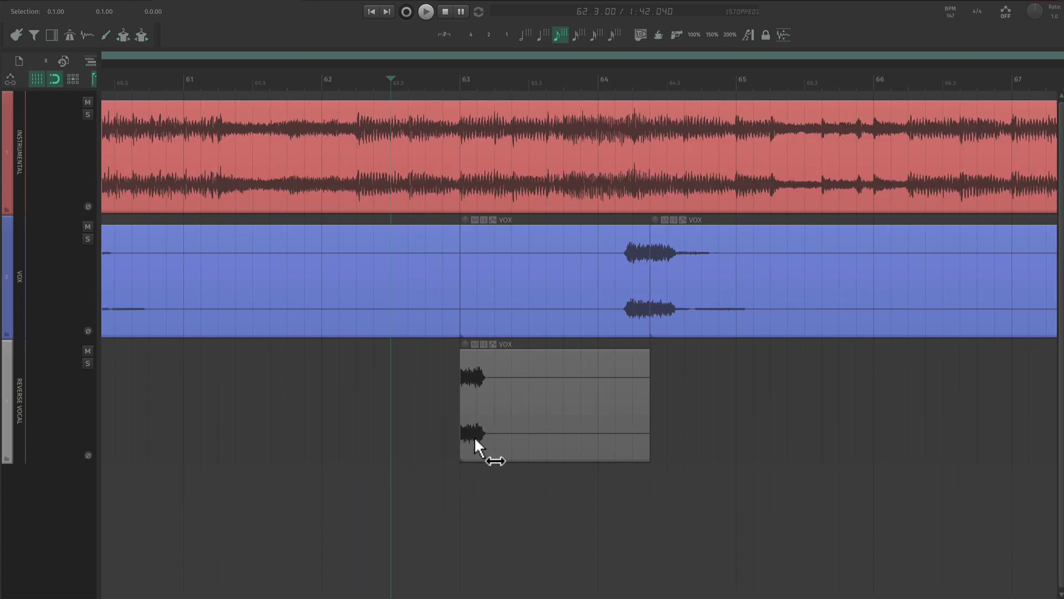
pyautogui.scroll(5, 473, 437)
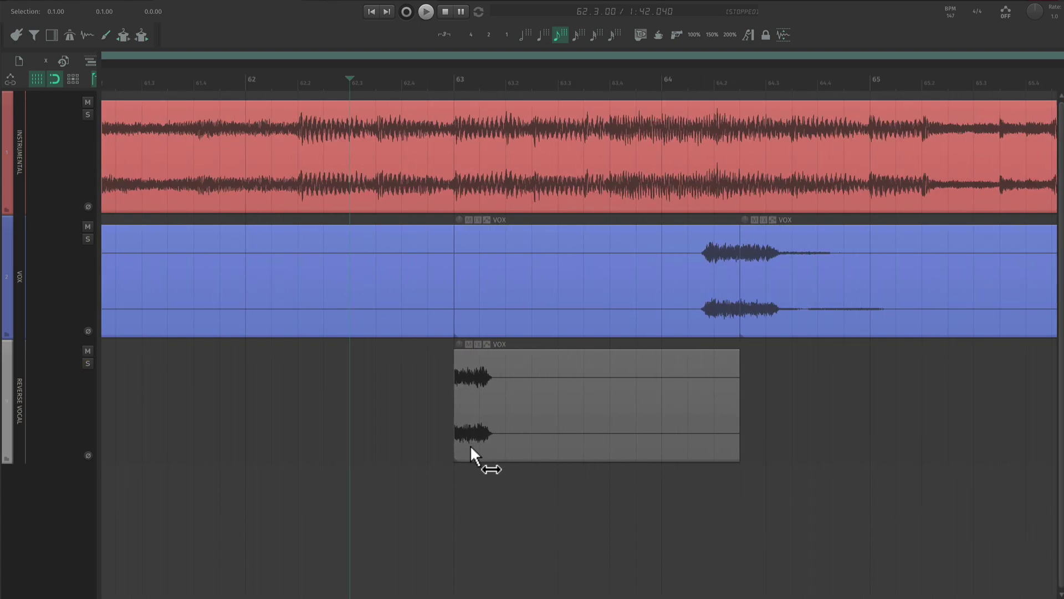
# Step: Solo the REVERSE VOCAL track and add the VST3 JST Sky Box reverb to its item, floating the plugin window over the arrangement
pyautogui.click(87, 364)
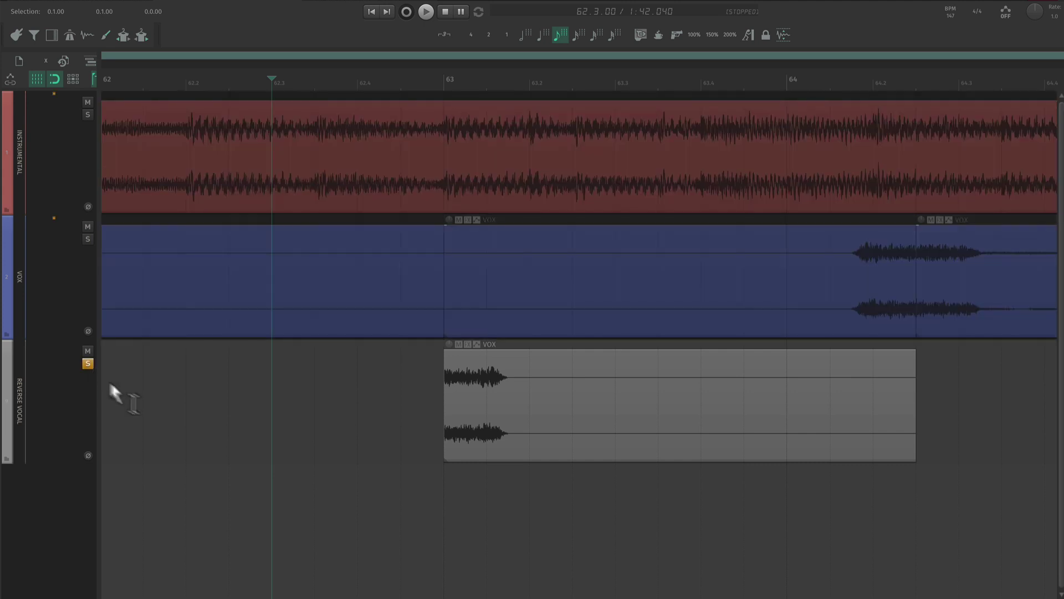
pyautogui.click(467, 344)
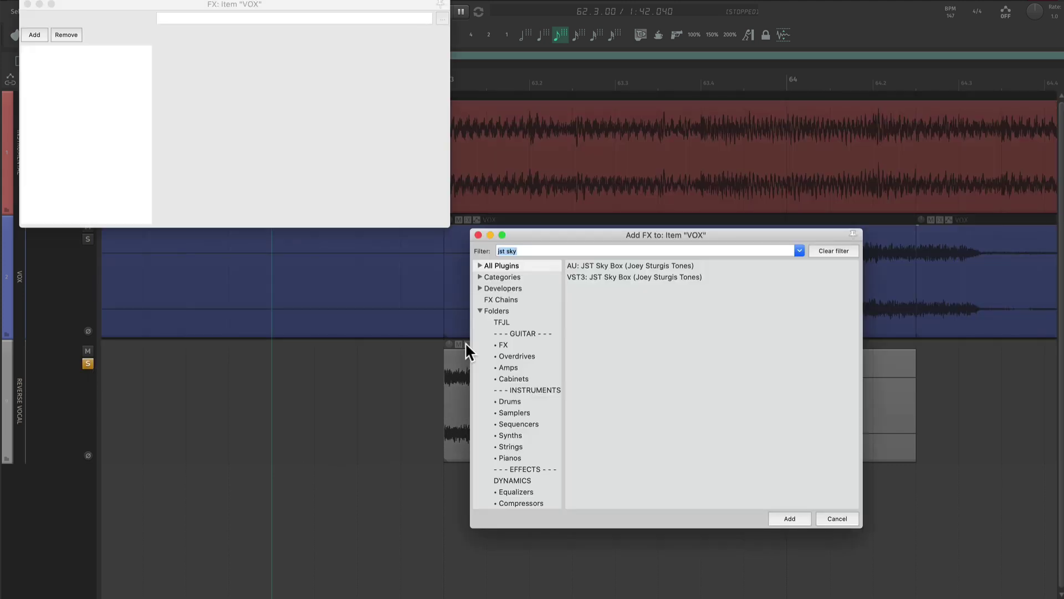
pyautogui.doubleClick(596, 279)
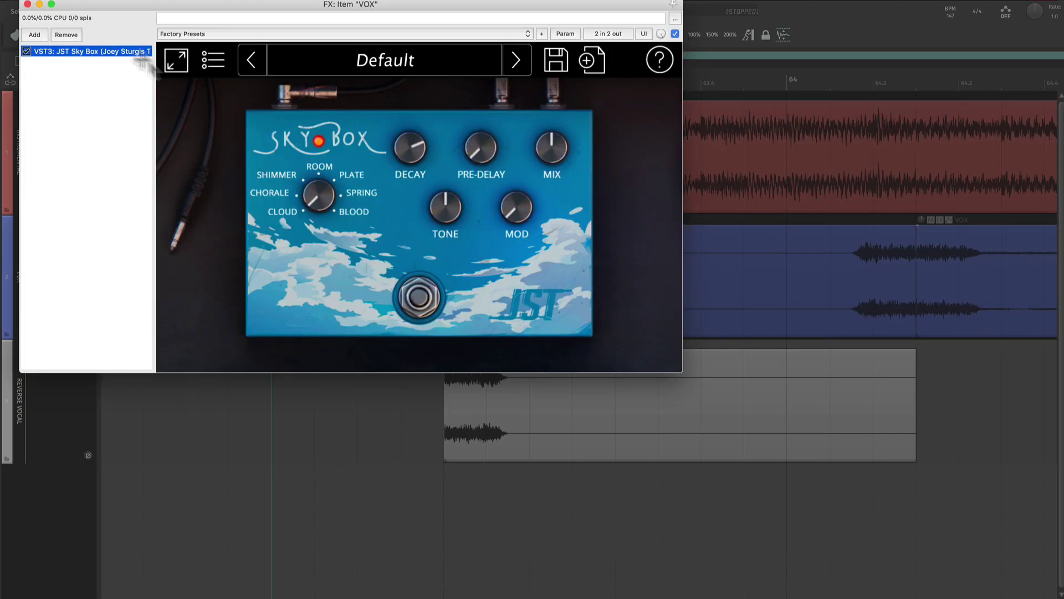
pyautogui.click(27, 4)
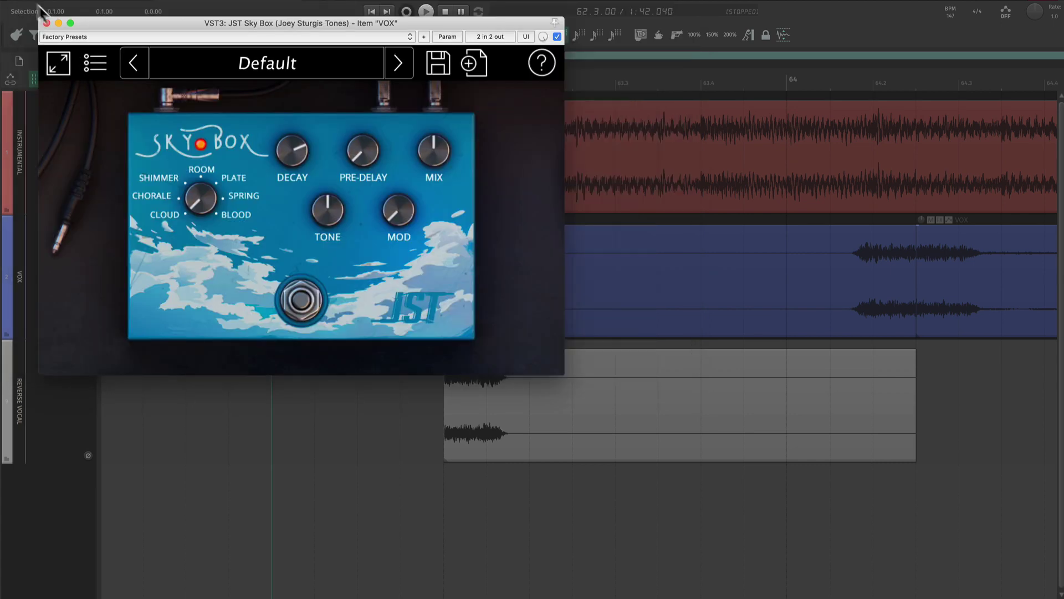
pyautogui.moveTo(109, 30); pyautogui.dragTo(493, 222)
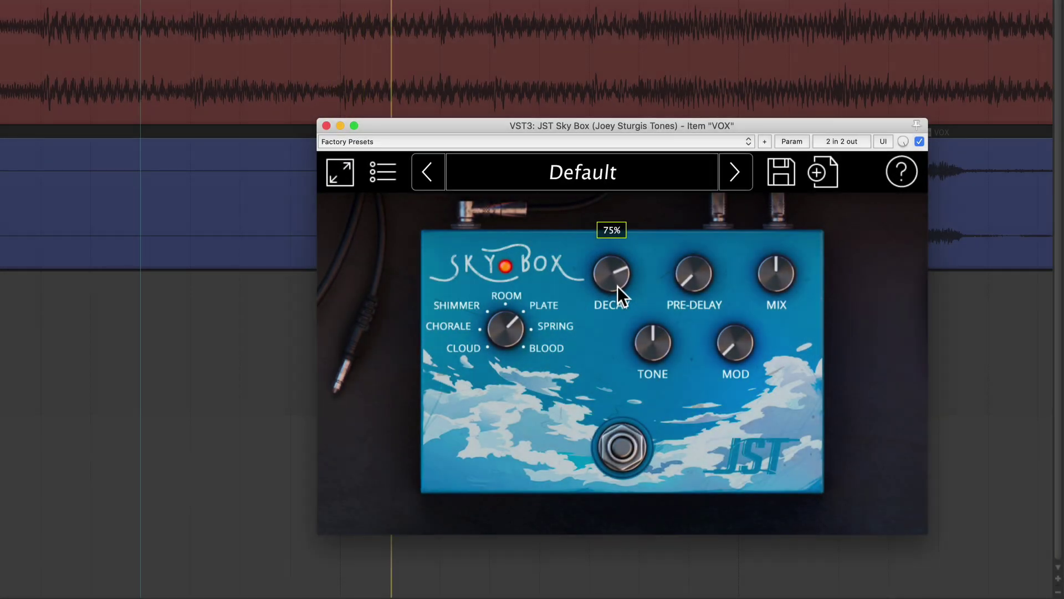
# Step: Set Sky Box to Plate mode with decay and tone at maximum, and raise the mix above 50%
pyautogui.moveTo(682, 352); pyautogui.dragTo(695, 320)
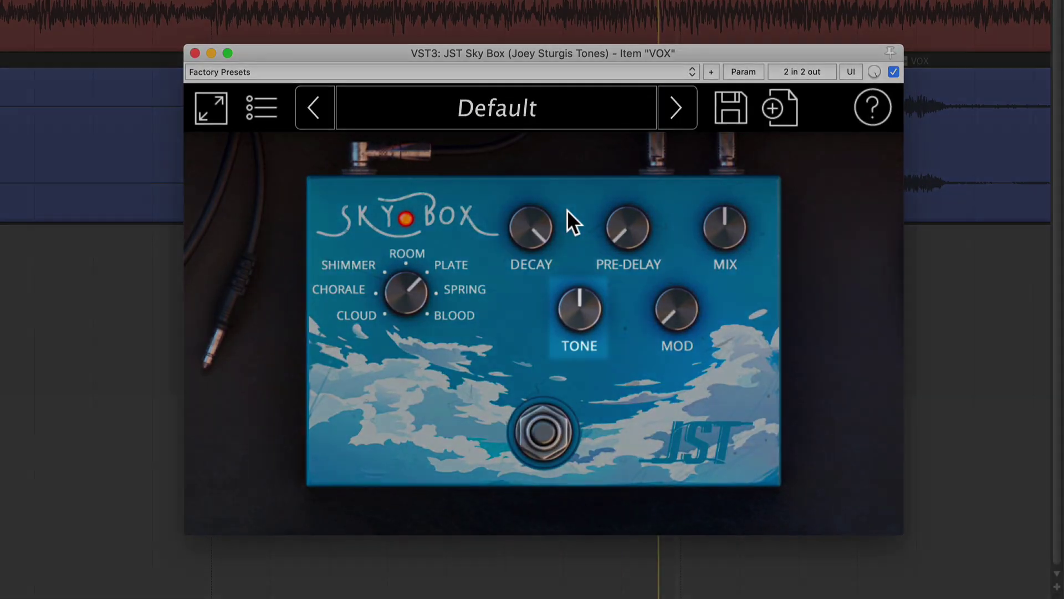
pyautogui.moveTo(597, 311); pyautogui.dragTo(604, 283)
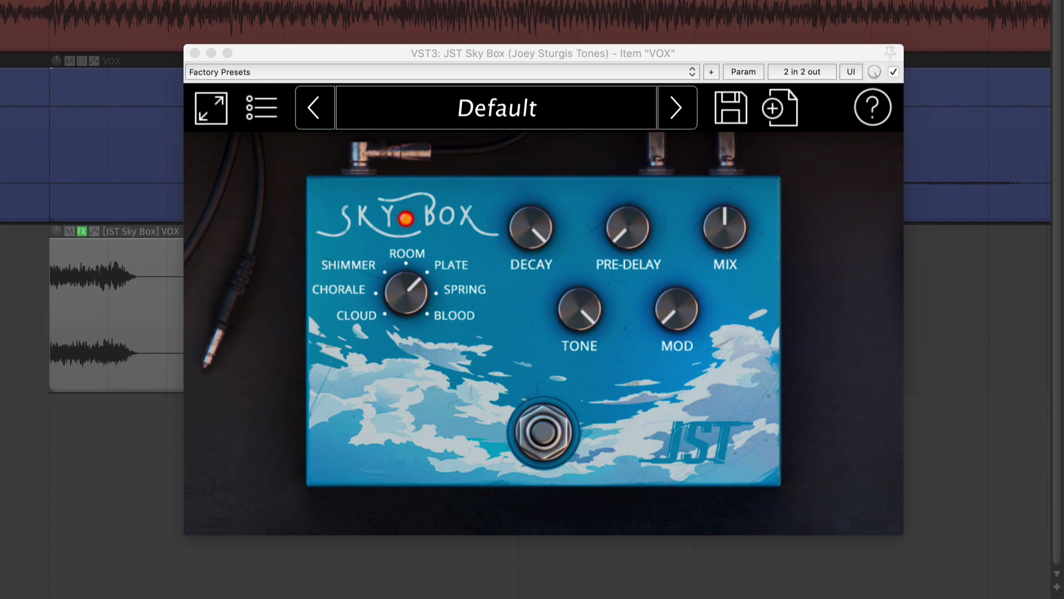
pyautogui.moveTo(723, 265)
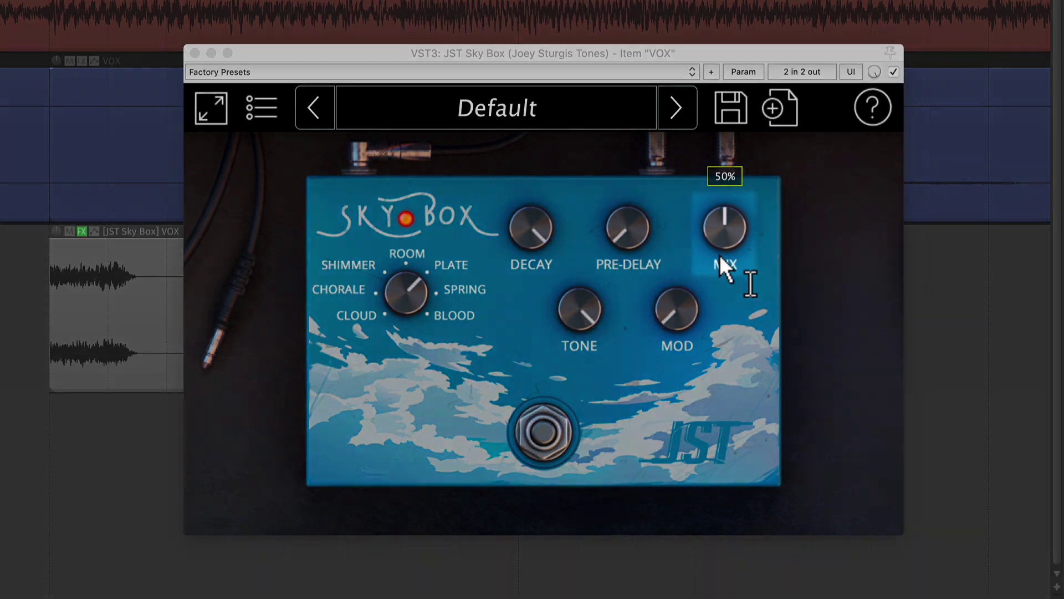
pyautogui.moveTo(723, 265); pyautogui.dragTo(737, 197)
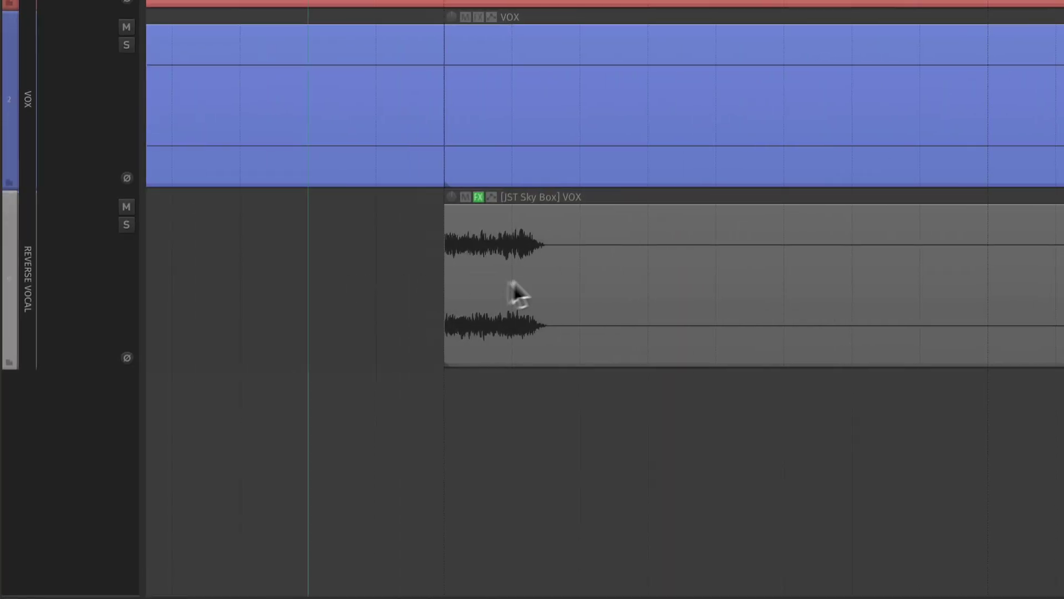
# Step: Render the REVERSE VOCAL item with its reverb as a new take and reverse that take
pyautogui.rightClick(120, 323)
pyautogui.click(696, 263)
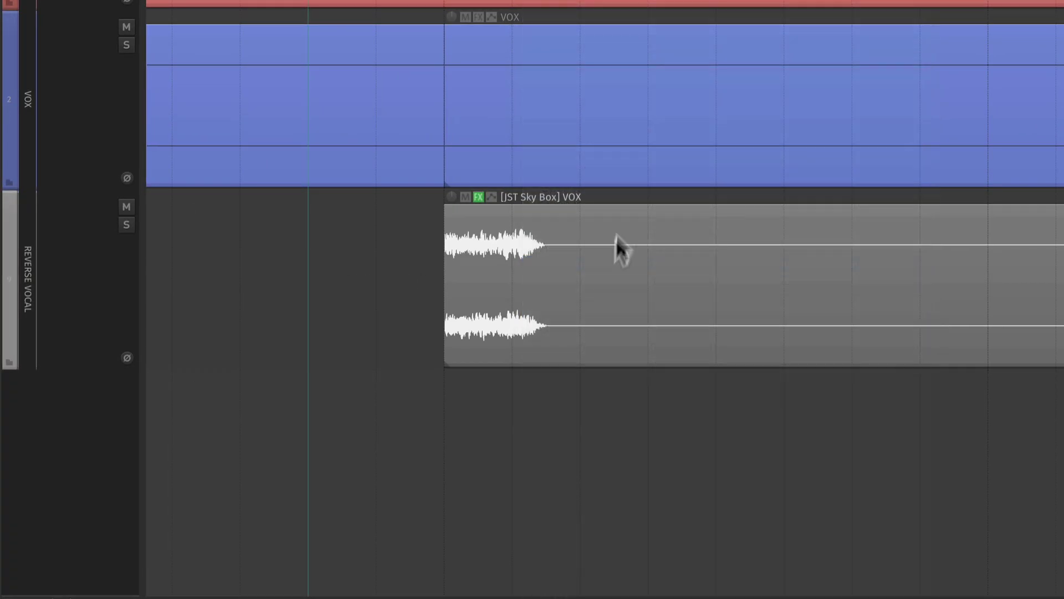
pyautogui.click(516, 245)
pyautogui.hotkey('ctrl', 'r')
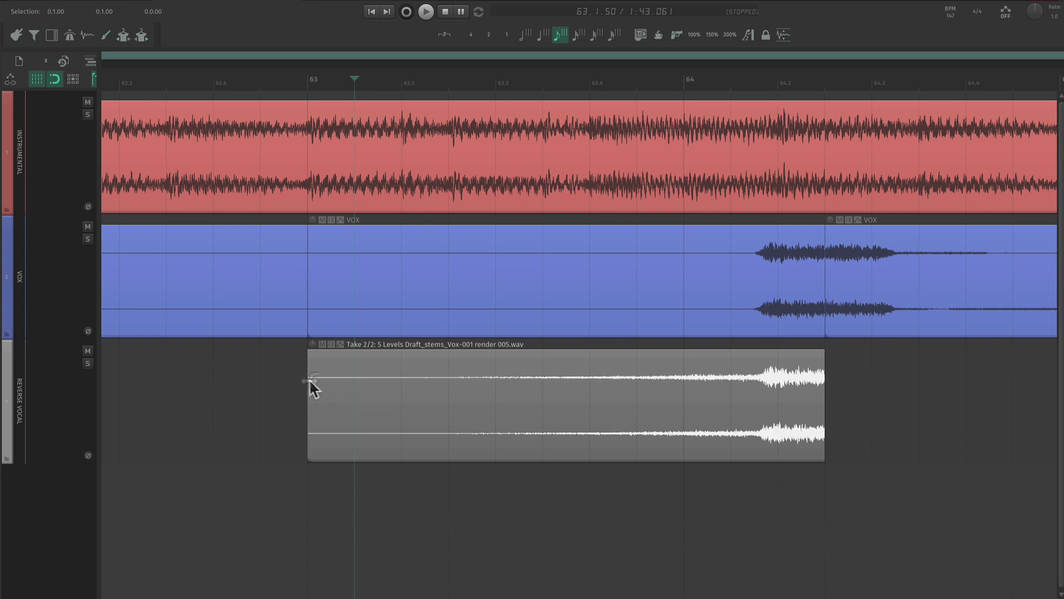
# Step: Play the rendered reverse vocal from just before bar 63 together with the instrumental and VOX tracks
pyautogui.click(280, 404)
pyautogui.press('space')
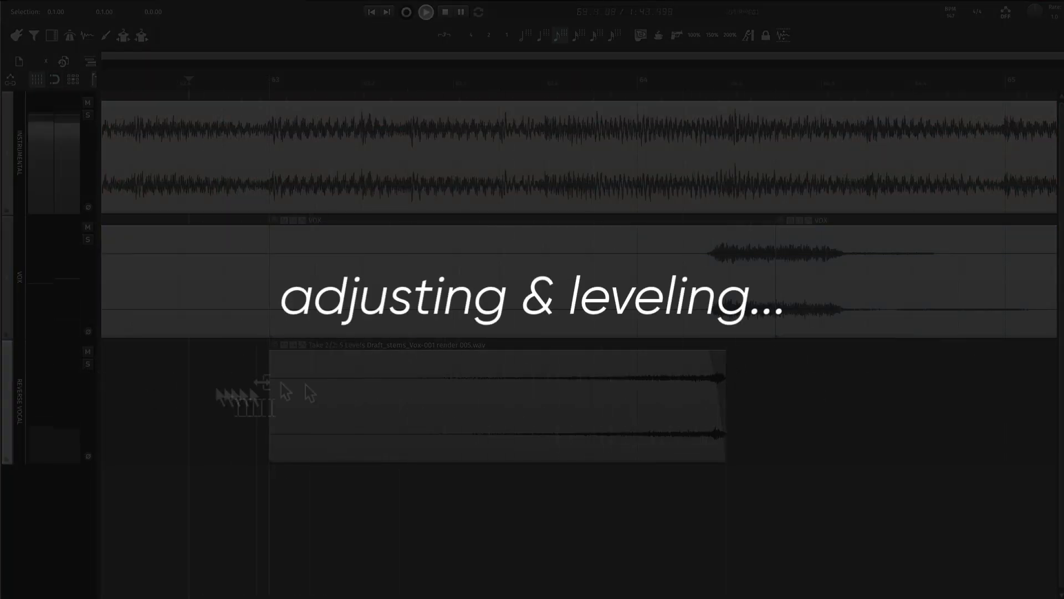
pyautogui.scroll(2, 277, 356)
pyautogui.scroll(-1, 547, 418)
pyautogui.press('space')
pyautogui.press('space')
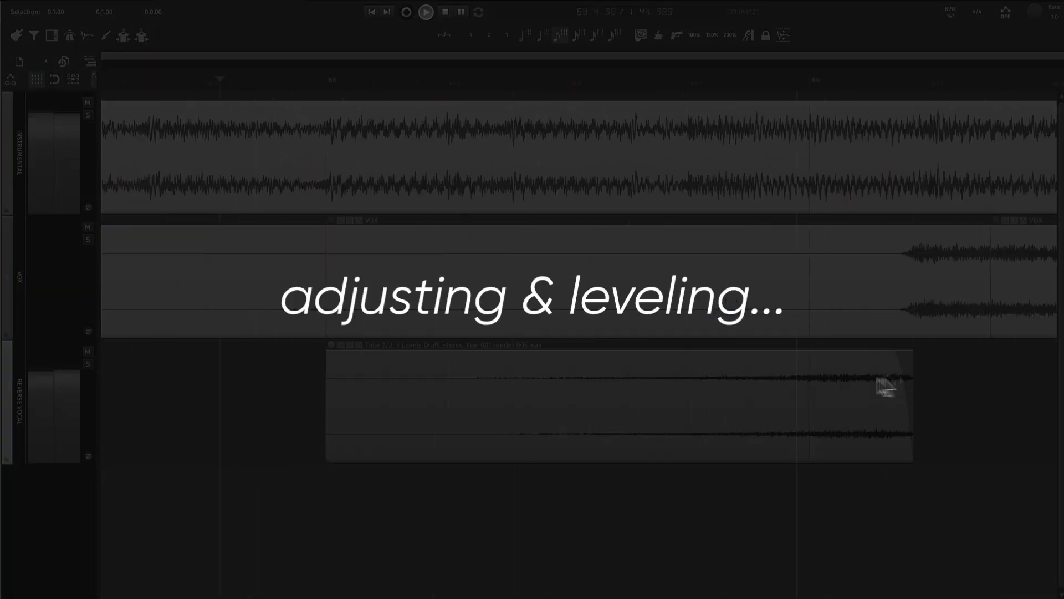
# Step: Adjust the reverse vocal item's faded end near the start of the sung phrase, and lower the item's volume
pyautogui.moveTo(913, 384); pyautogui.dragTo(924, 385)
pyautogui.click(288, 383)
pyautogui.moveTo(331, 342)
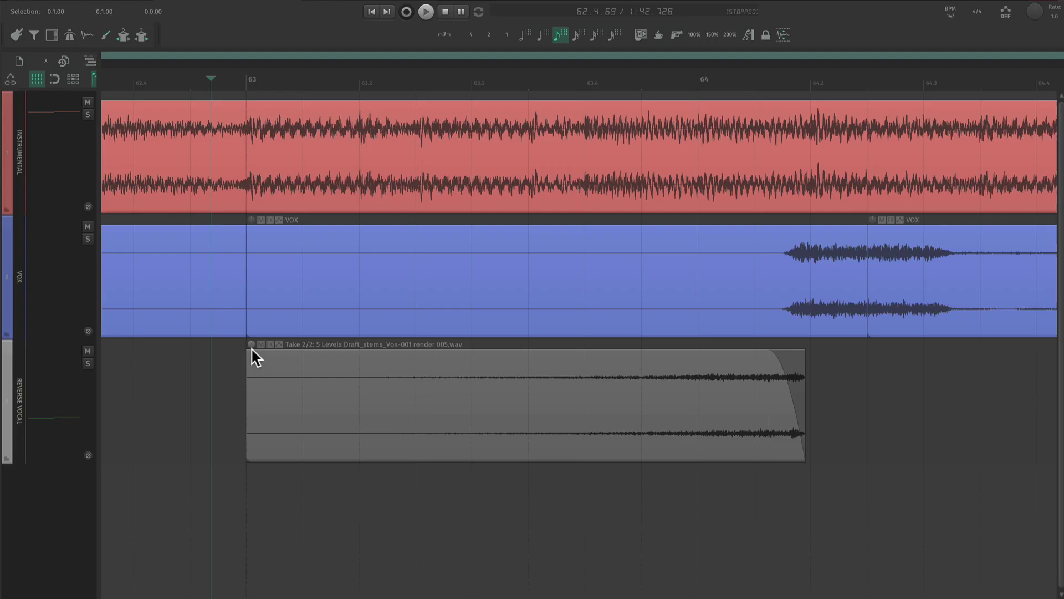
pyautogui.moveTo(251, 347); pyautogui.dragTo(242, 361)
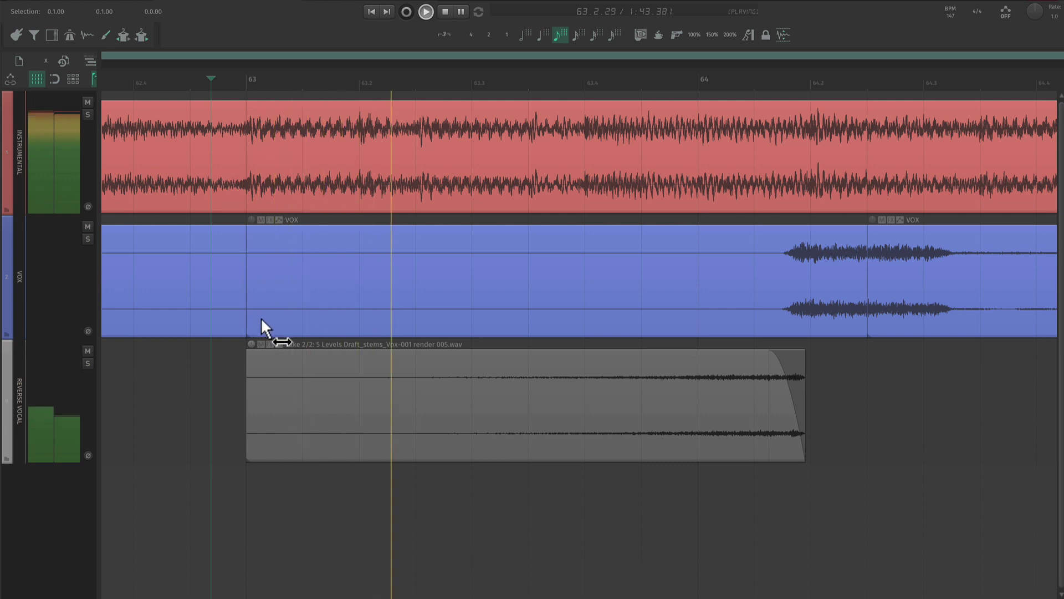
# Step: Play the levelled reverse vocal through the sung phrase at bar 64 and on past bar 65, and stop playback
pyautogui.scroll(-2, 272, 328)
pyautogui.scroll(-2, 274, 331)
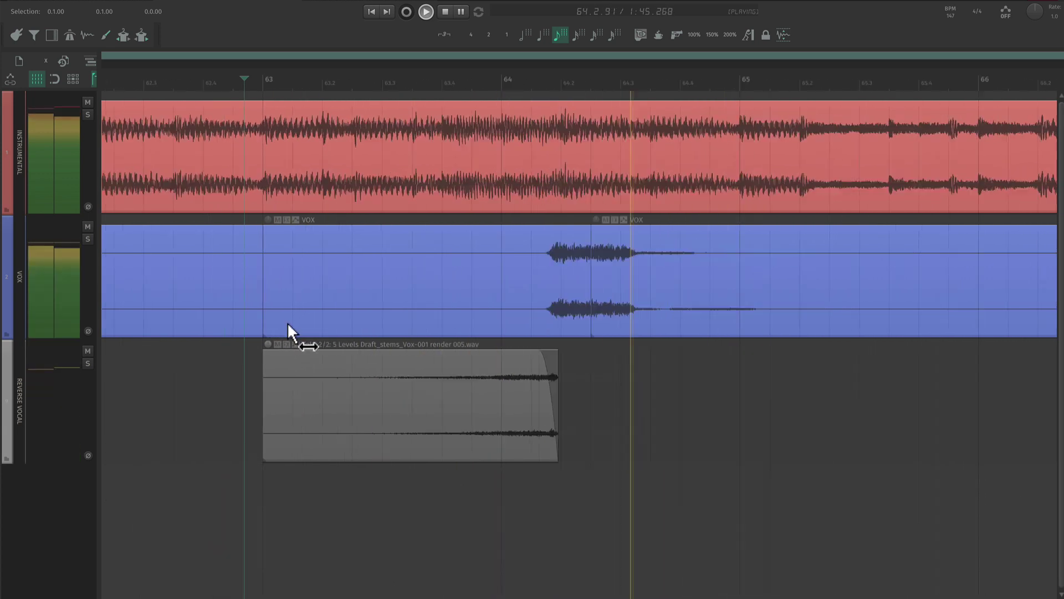
pyautogui.scroll(-2, 287, 314)
pyautogui.hscroll(-3, 392, 328)
pyautogui.scroll(-2, 388, 325)
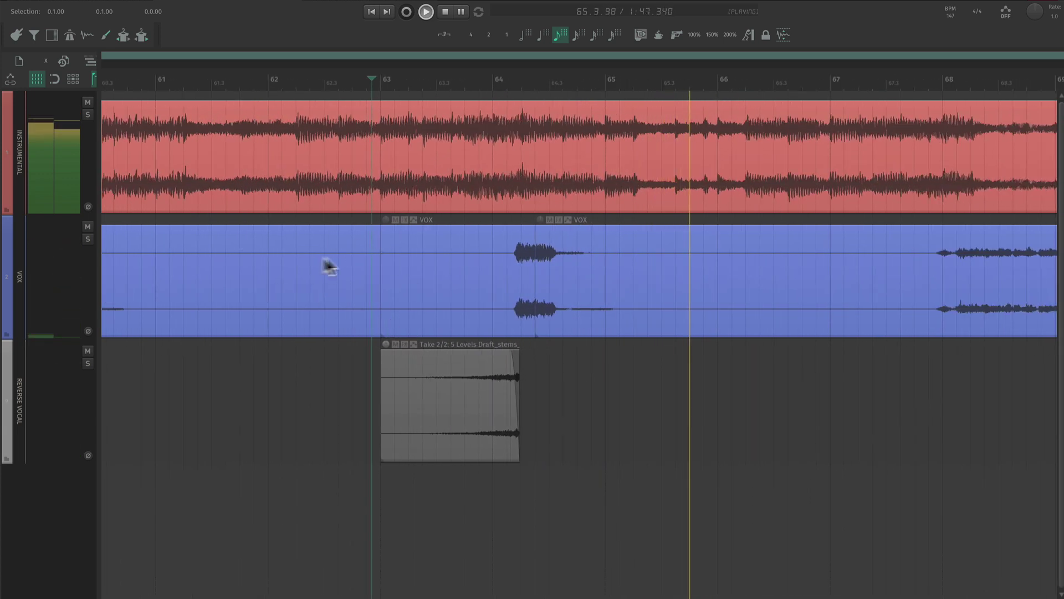
pyautogui.press('space')
pyautogui.scroll(2, 385, 374)
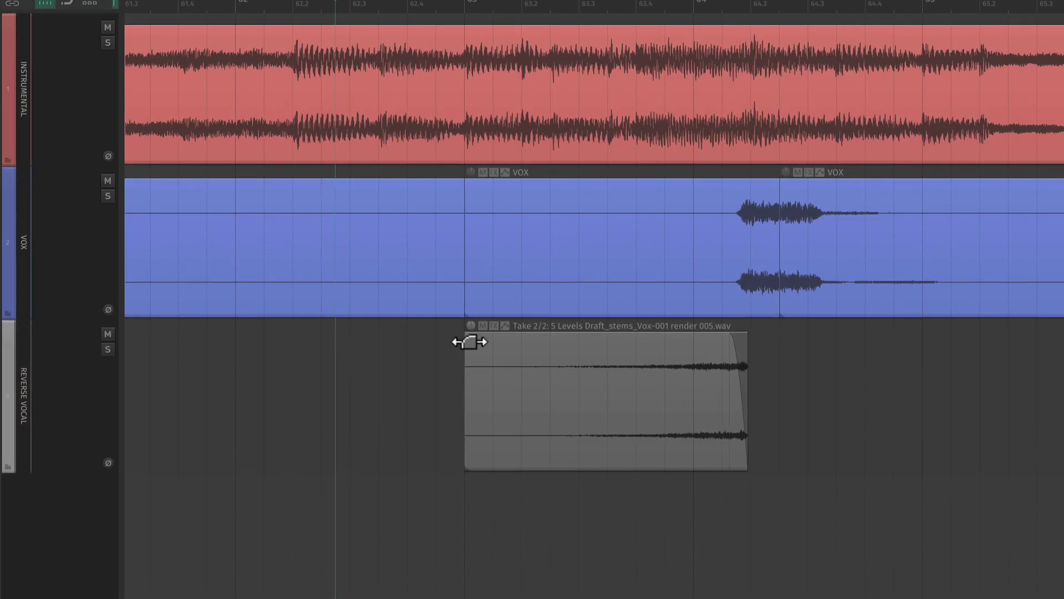
# Step: Add a long fade-in to the reverse vocal item, give it a slow-start curve, and play it up to the vocal phrase
pyautogui.moveTo(381, 356); pyautogui.dragTo(549, 373)
pyautogui.rightClick(608, 347)
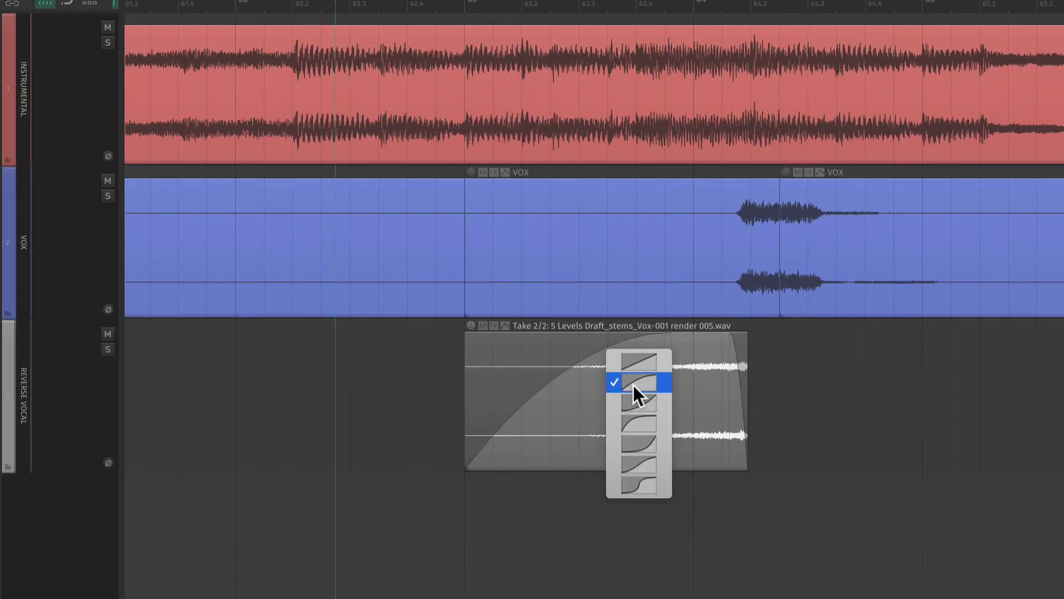
pyautogui.click(637, 400)
pyautogui.press('space')
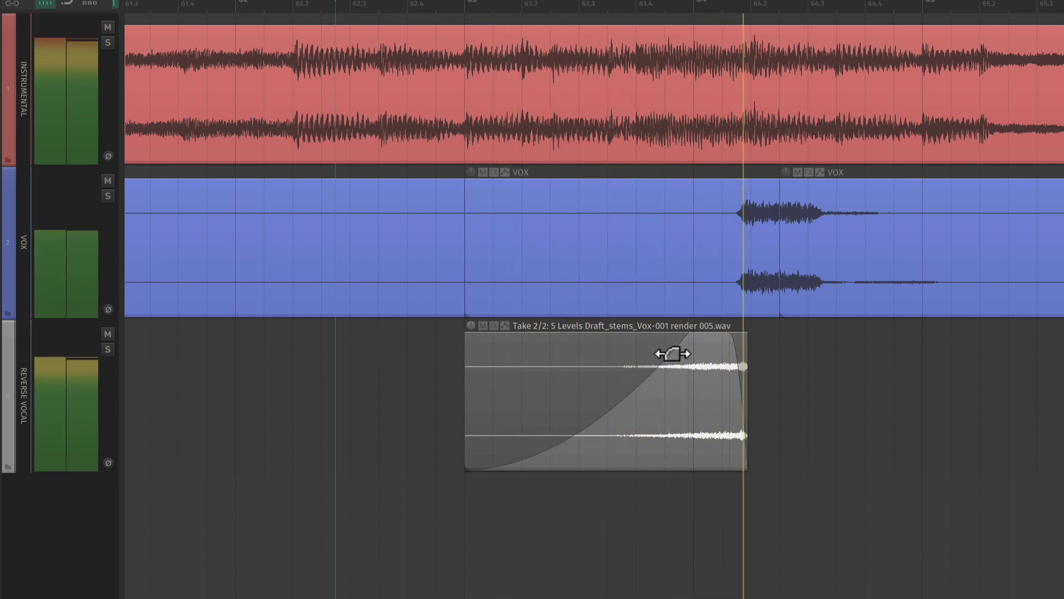
# Step: Change the reverse vocal's fade-in to a fast-start curve and shorten it, listen past bar 65, and stop playback
pyautogui.rightClick(674, 352)
pyautogui.click(691, 384)
pyautogui.moveTo(652, 351); pyautogui.dragTo(563, 341)
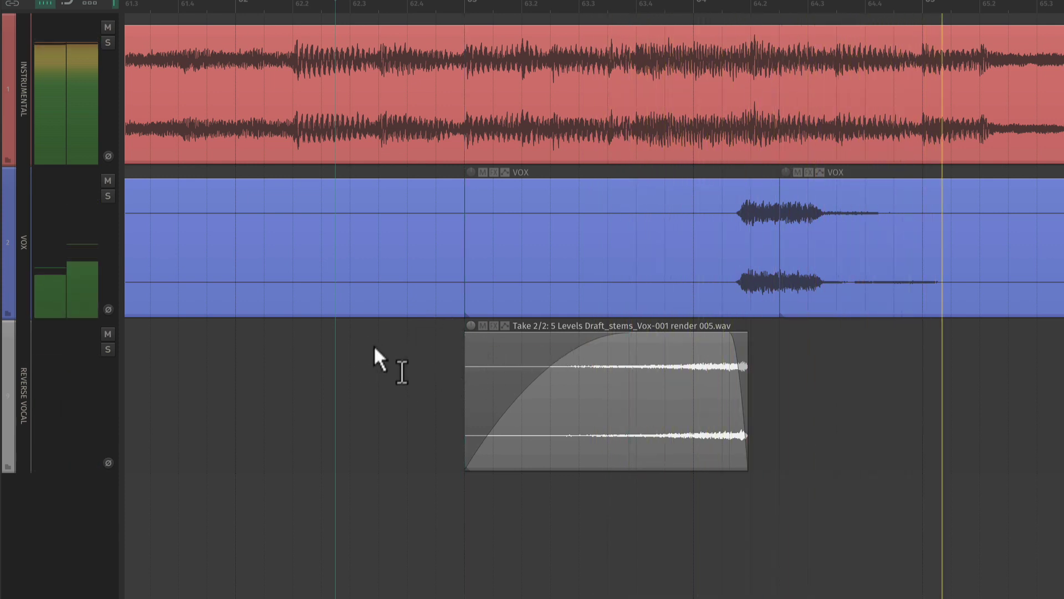
pyautogui.press('space')
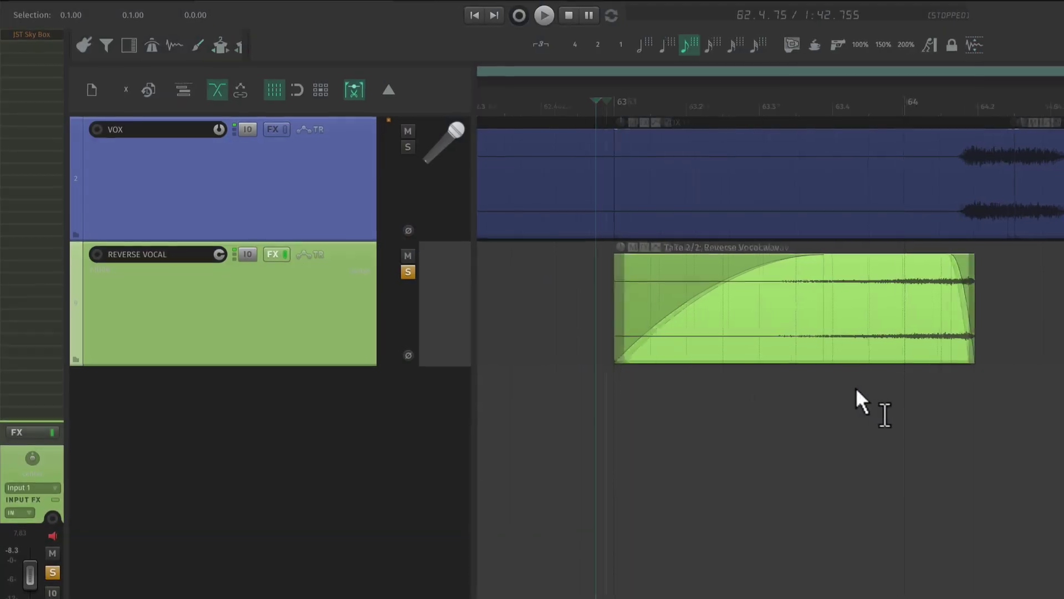
# Step: Play the soloed reverse vocal through the Sky Box reverb in Plate mode from just before bar 63
pyautogui.hscroll(2, 815, 387)
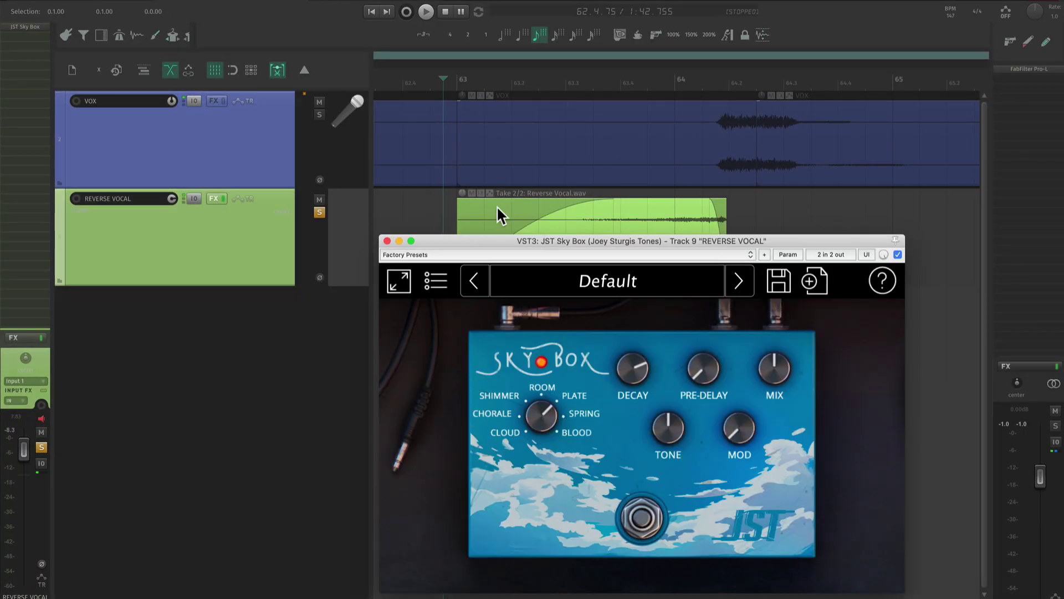
pyautogui.click(557, 216)
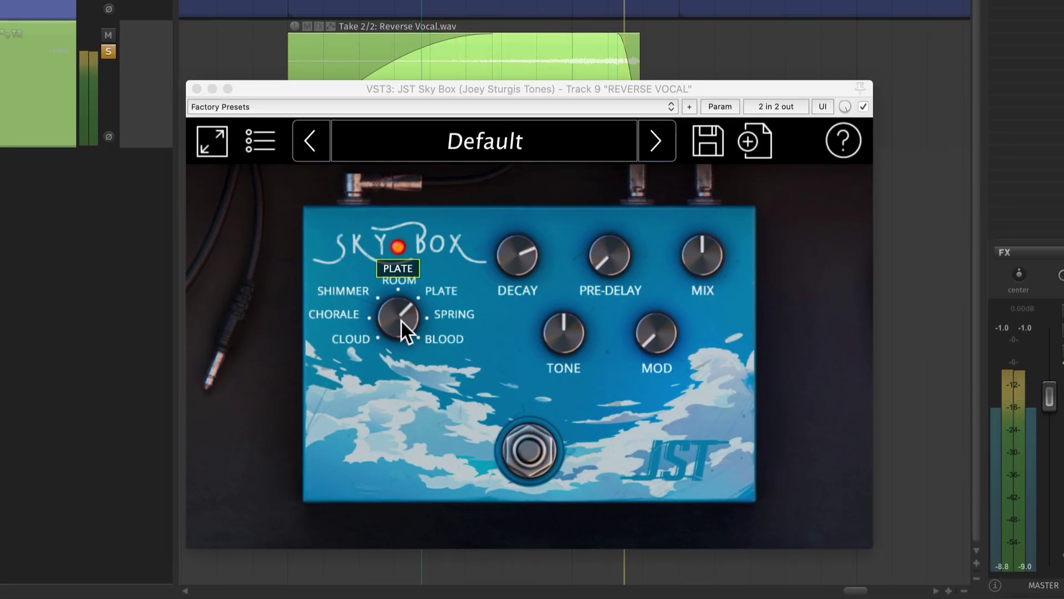
pyautogui.moveTo(401, 320)
pyautogui.mouseDown()
pyautogui.moveTo(399, 359)
pyautogui.moveTo(391, 321)
pyautogui.mouseUp()
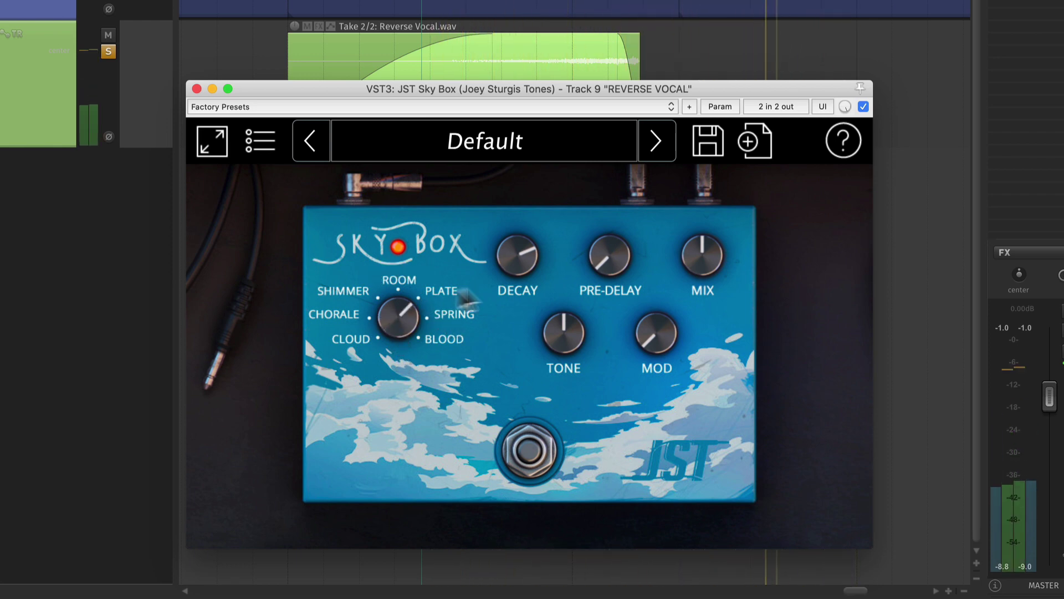
pyautogui.scroll(-2, 350, 54)
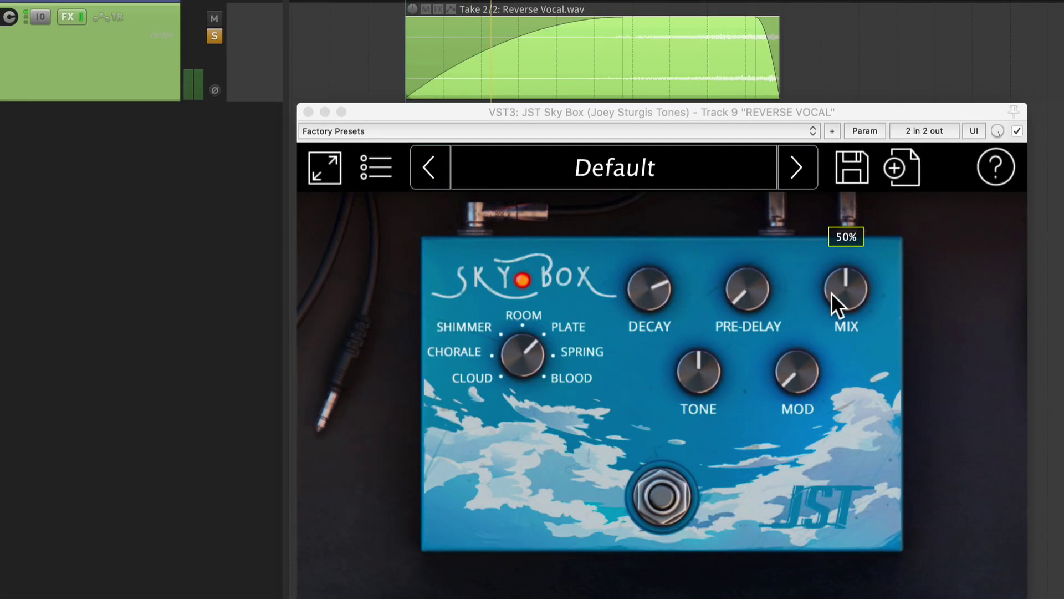
# Step: Set the Sky Box mix to 100% and lengthen its decay while the reverse vocal plays
pyautogui.moveTo(675, 265); pyautogui.dragTo(682, 239)
pyautogui.moveTo(840, 271); pyautogui.dragTo(802, 189)
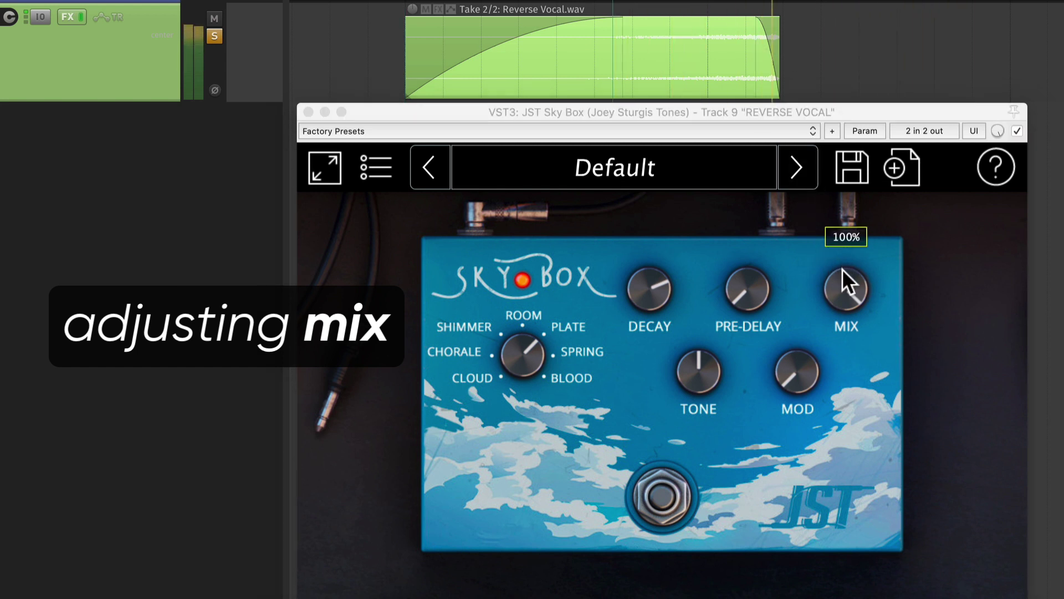
pyautogui.moveTo(836, 280); pyautogui.dragTo(833, 289)
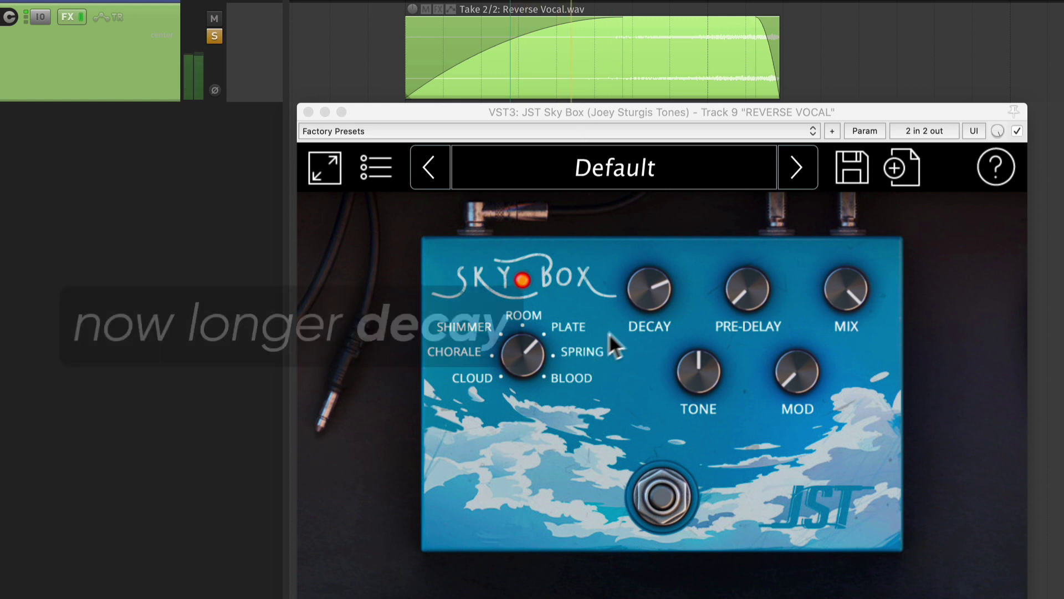
pyautogui.moveTo(639, 317); pyautogui.dragTo(647, 292)
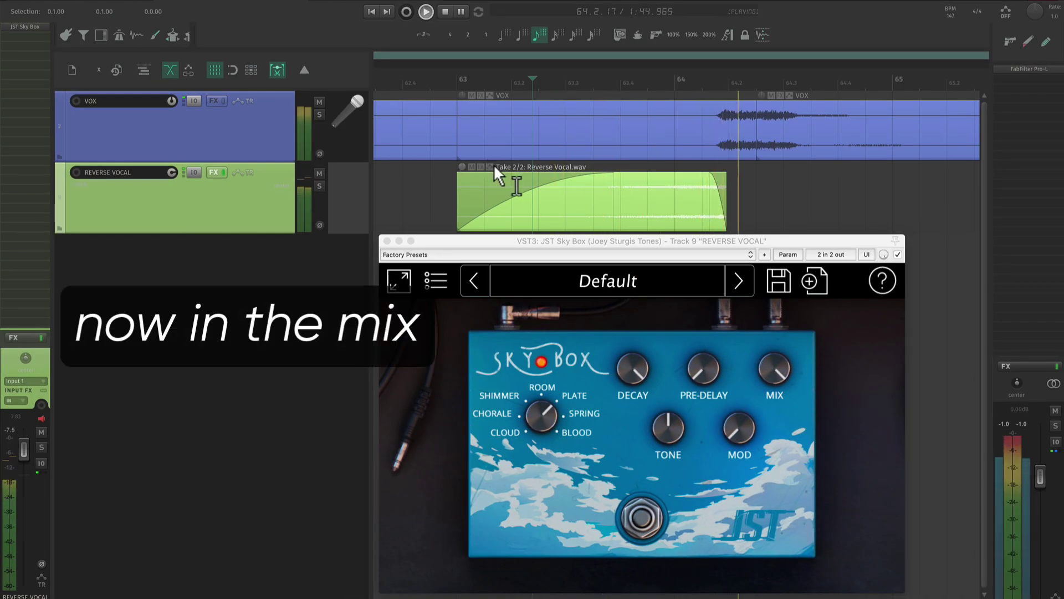
# Step: Play the reverb-treated reverse vocal in the full mix from just before bar 63 past bar 68, and stop playback
pyautogui.click(433, 134)
pyautogui.scroll(-3, 440, 166)
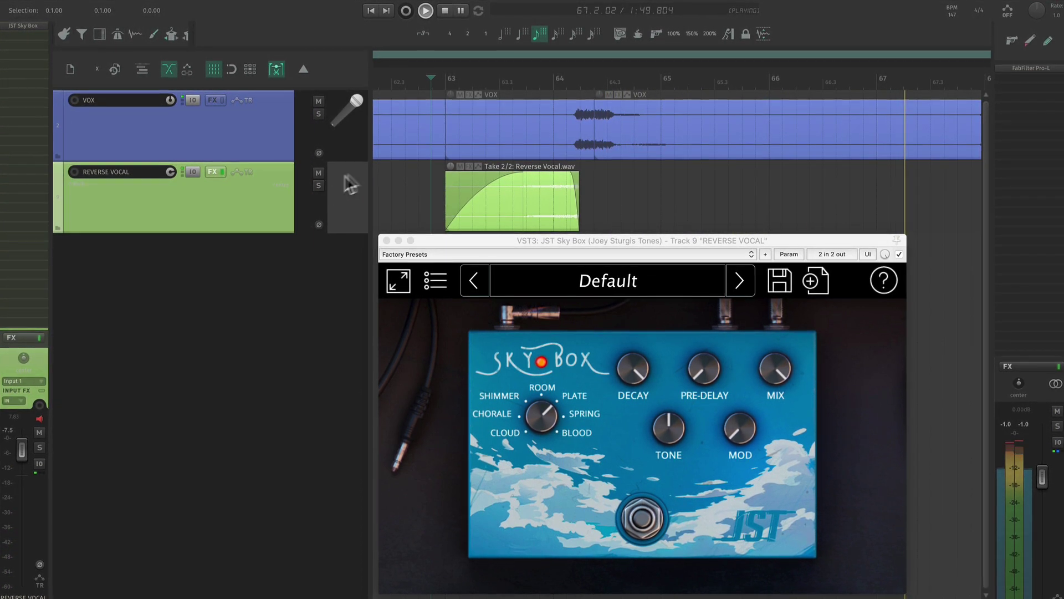
pyautogui.scroll(-4, 404, 177)
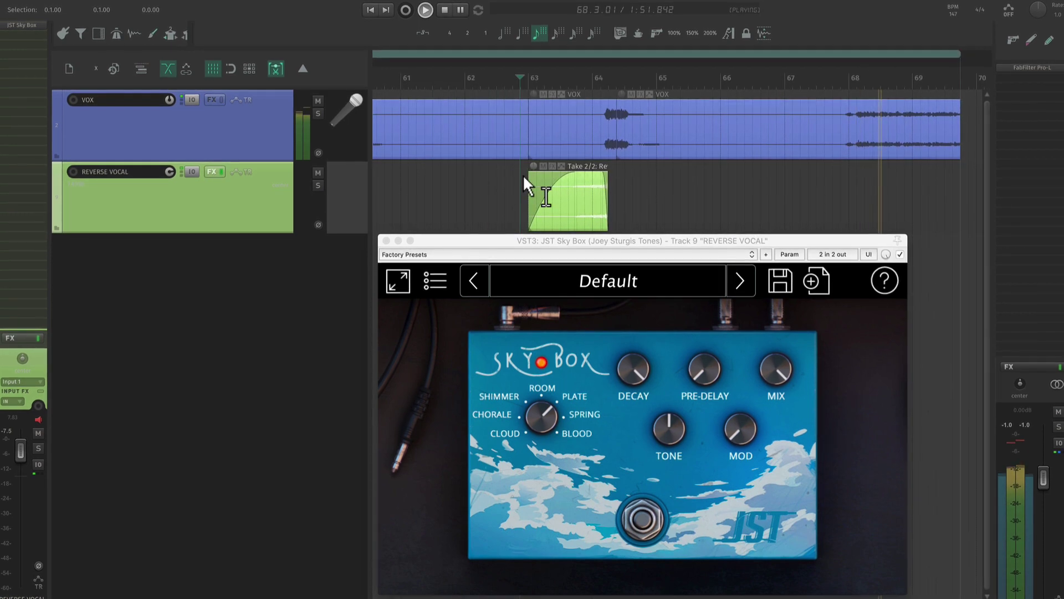
pyautogui.press('space')
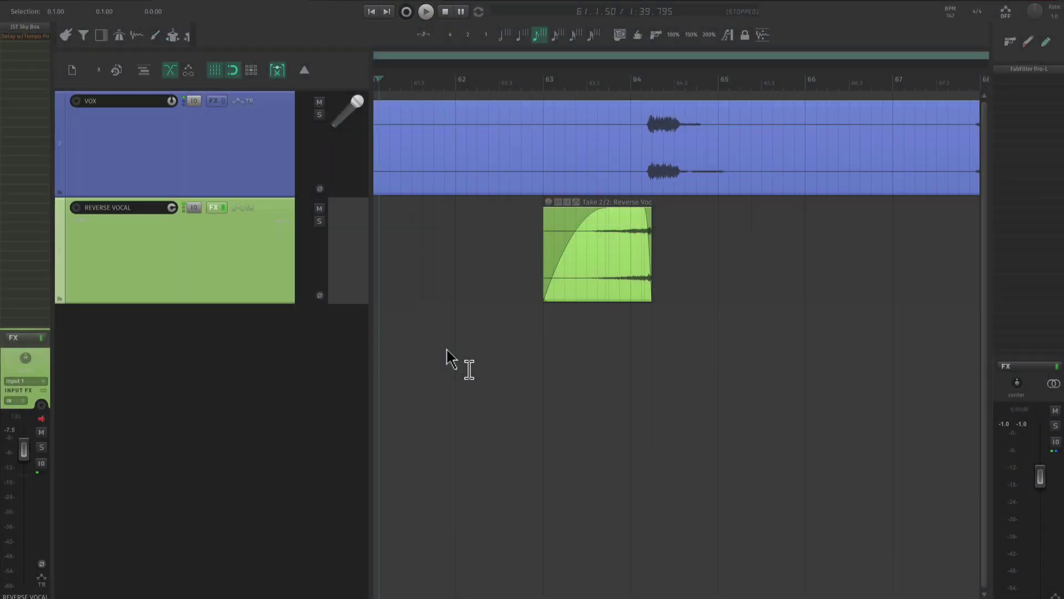
# Step: Open the Delay w/Tempo Ping-Pong effect on the REVERSE VOCAL track and set its Ping-Pong Width to 100%
pyautogui.press('pagedown')
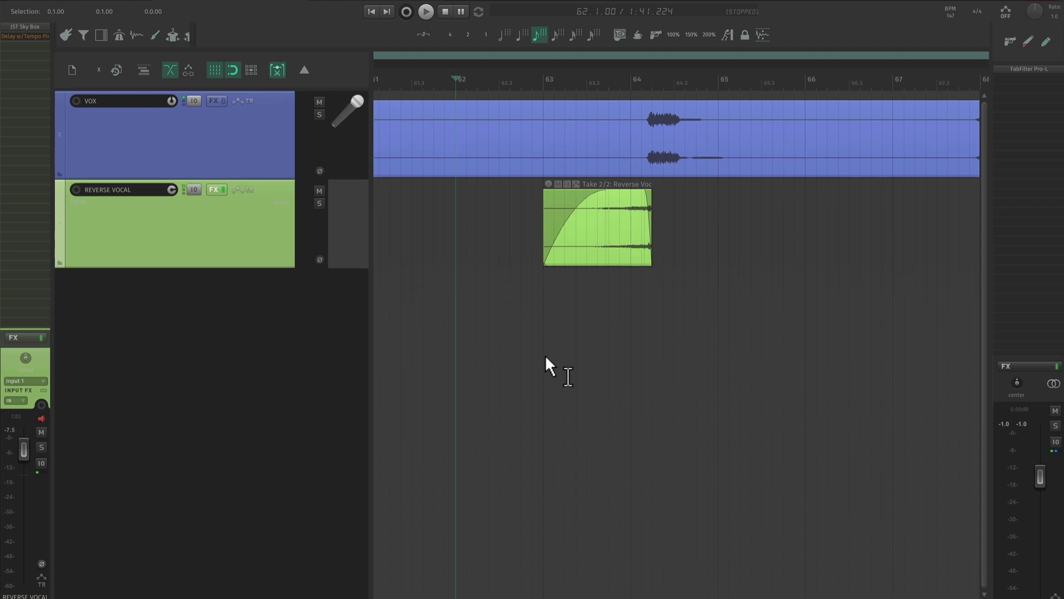
pyautogui.click(33, 36)
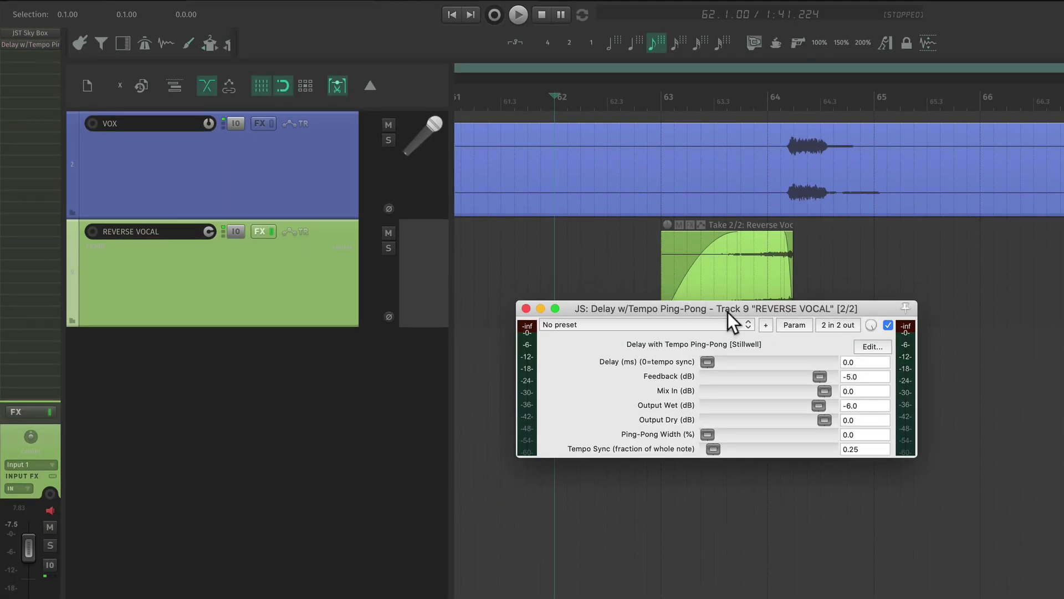
pyautogui.moveTo(727, 311); pyautogui.dragTo(749, 342)
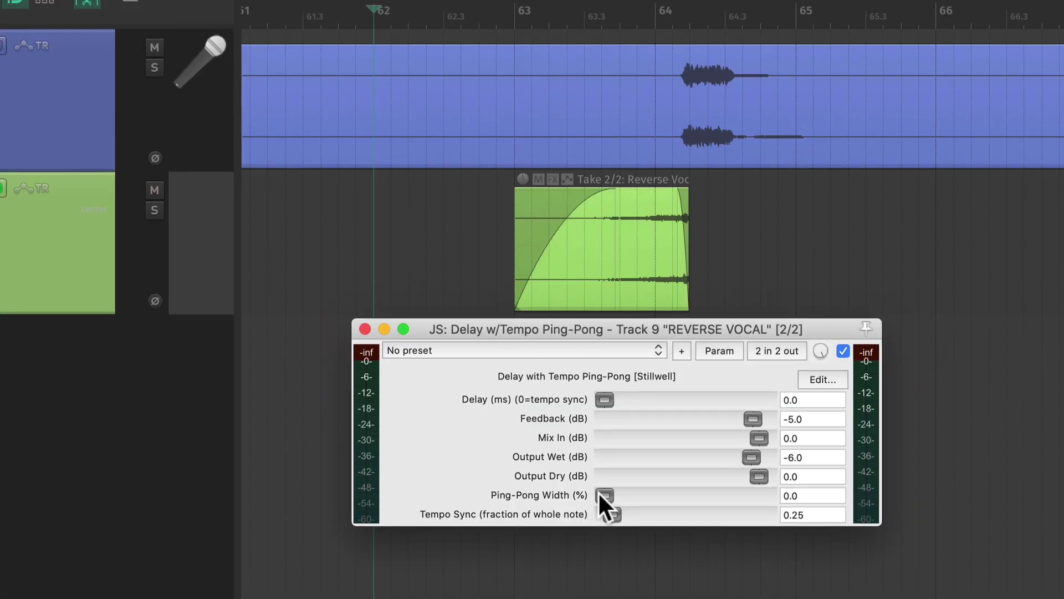
pyautogui.moveTo(730, 464); pyautogui.dragTo(765, 464)
pyautogui.moveTo(776, 508); pyautogui.dragTo(787, 507)
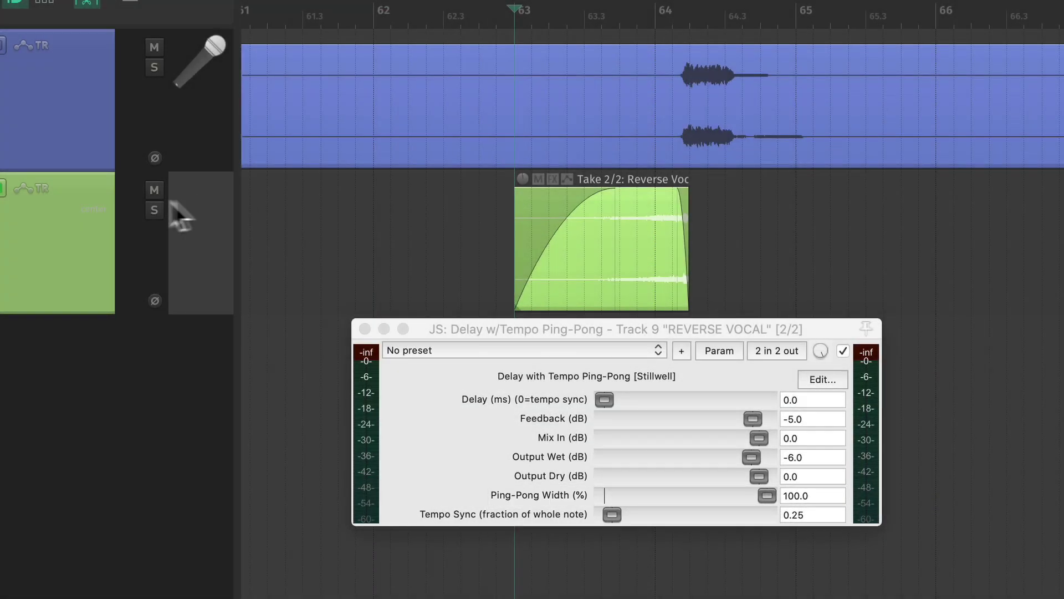
# Step: Solo the reverse vocal and play it from bar 63, trying a delay Tempo Sync of 1.0 and settling on 0.5
pyautogui.click(155, 210)
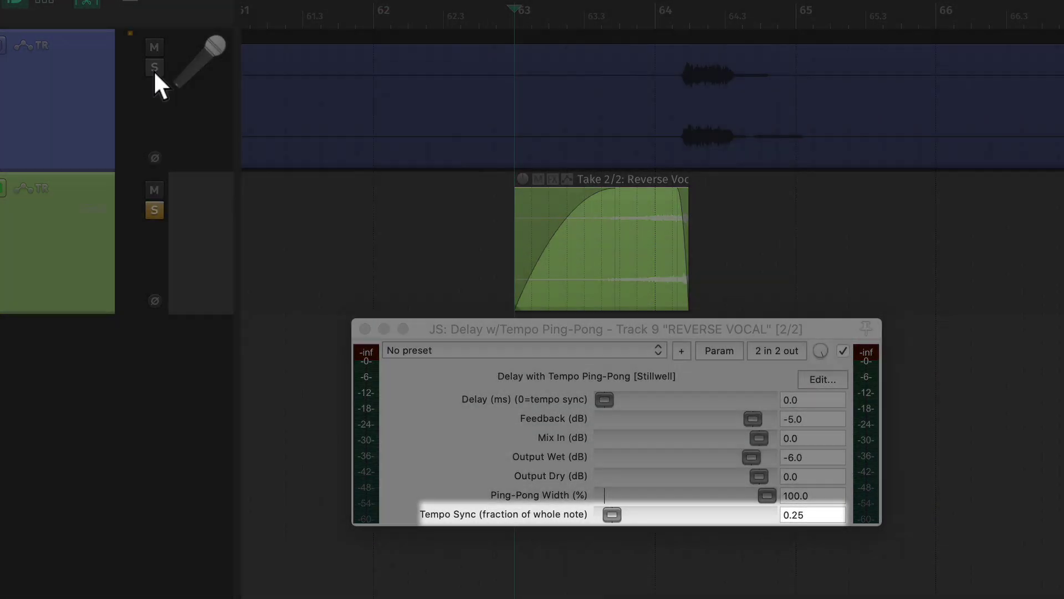
pyautogui.click(154, 67)
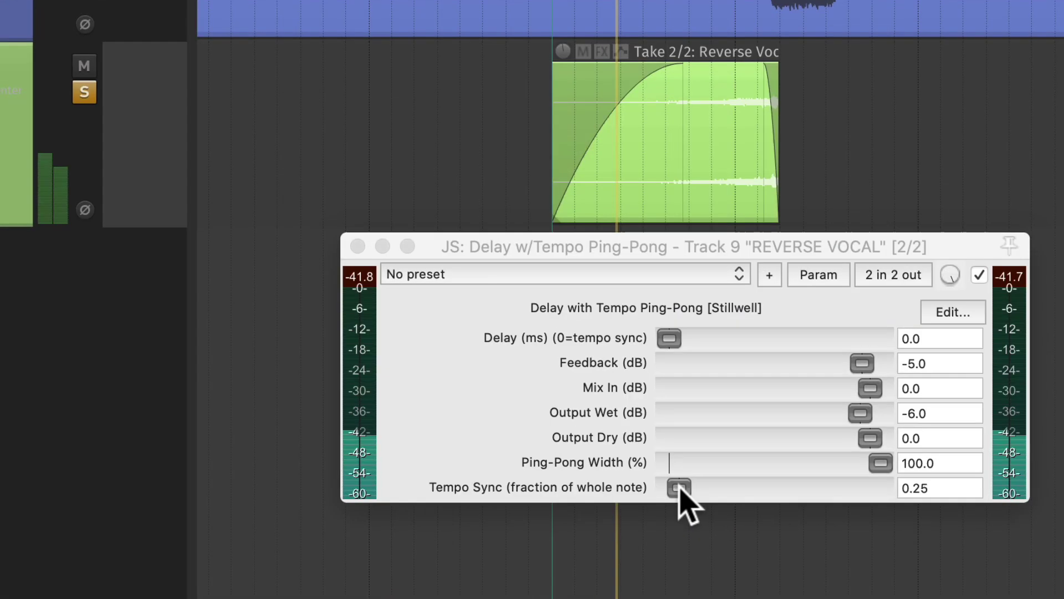
pyautogui.moveTo(613, 514); pyautogui.dragTo(643, 515)
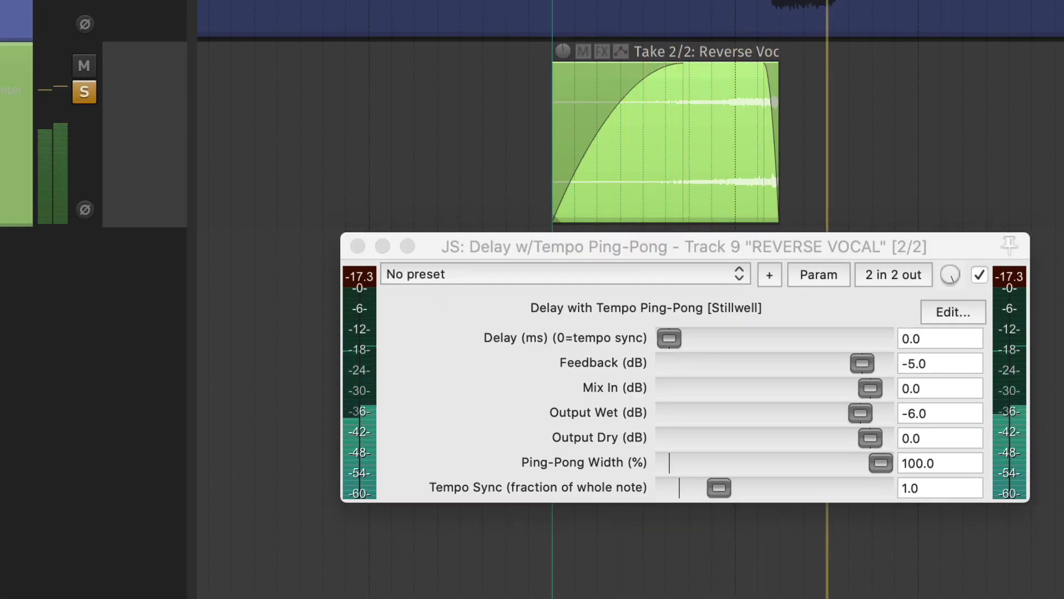
pyautogui.moveTo(703, 488); pyautogui.dragTo(686, 489)
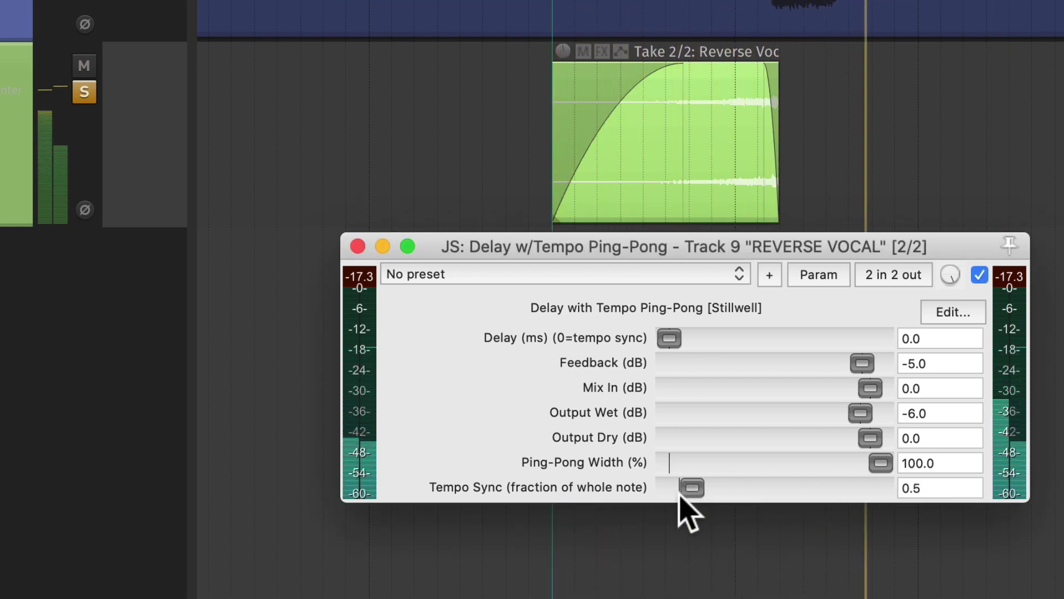
# Step: Clear the solo and play the delayed reverse vocal in the full mix from bar 63 past bar 66
pyautogui.click(305, 33)
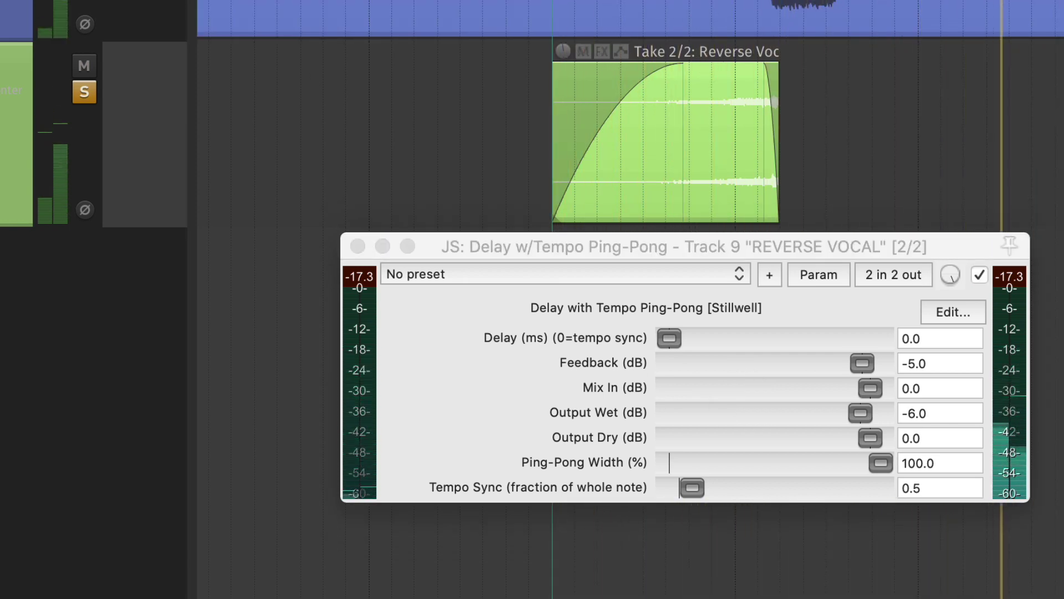
pyautogui.press('space')
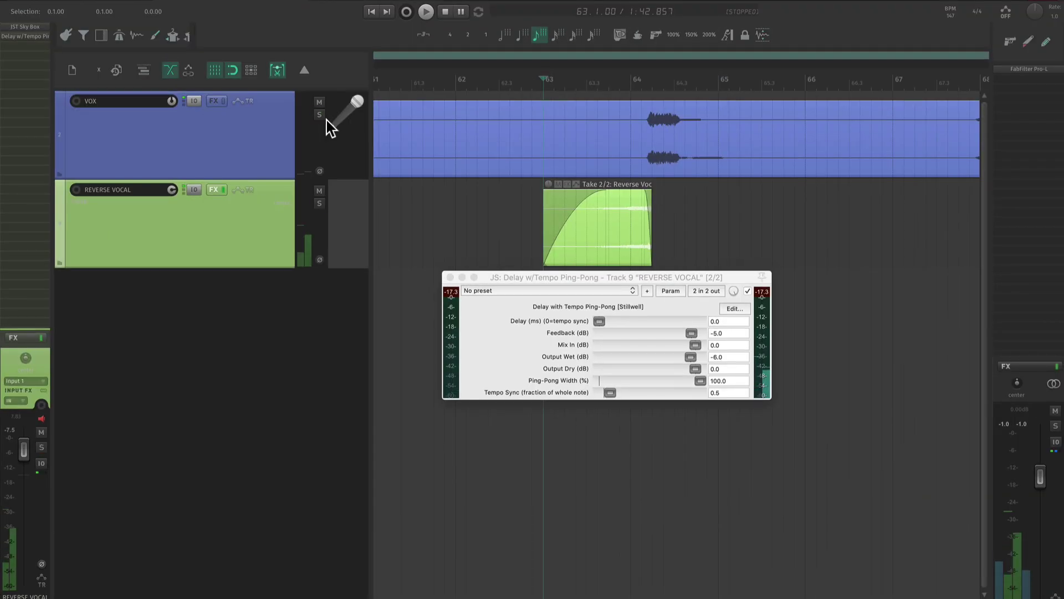
pyautogui.press('space')
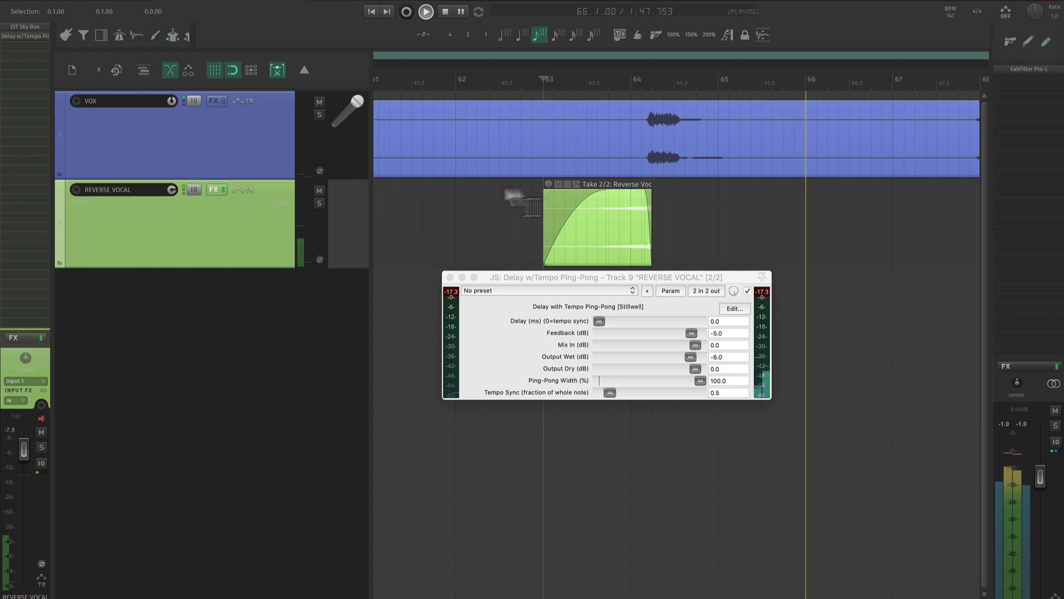
pyautogui.scroll(-5, 519, 210)
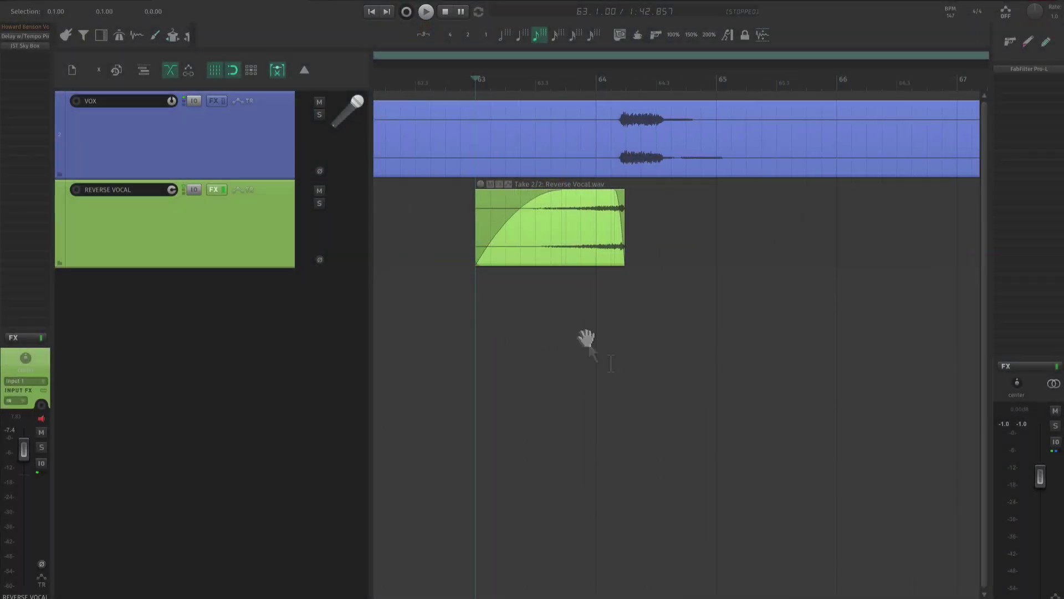
# Step: Show the Howard Benson Vocals plug-in on the REVERSE VOCAL track and solo that track
pyautogui.hscroll(1, 584, 339)
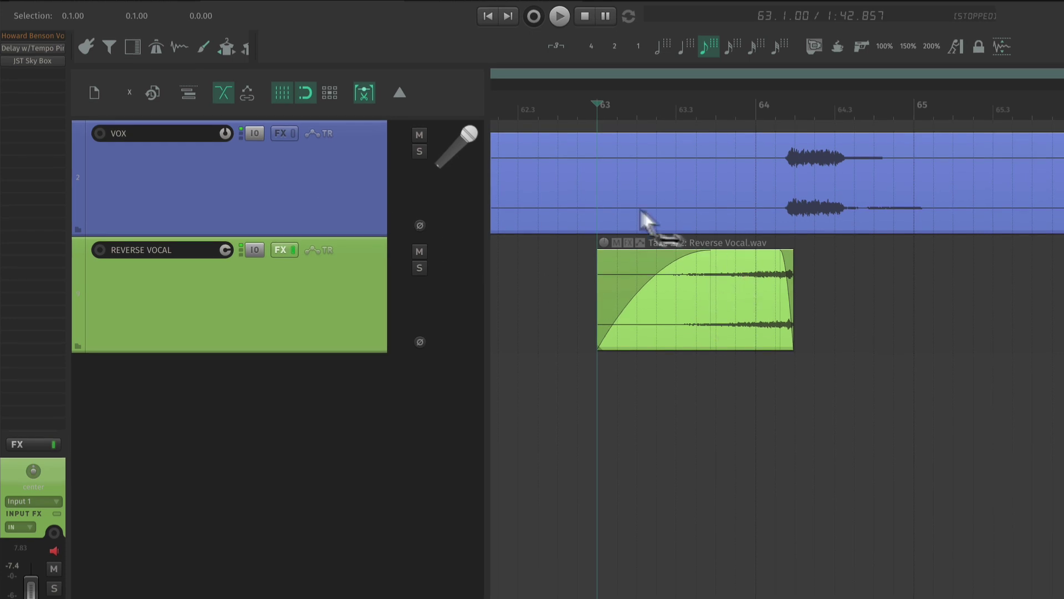
pyautogui.scroll(2, 596, 280)
pyautogui.moveTo(658, 439)
pyautogui.mouseDown()
pyautogui.moveTo(705, 452)
pyautogui.moveTo(660, 449)
pyautogui.moveTo(663, 459)
pyautogui.mouseUp()
pyautogui.scroll(-1, 664, 459)
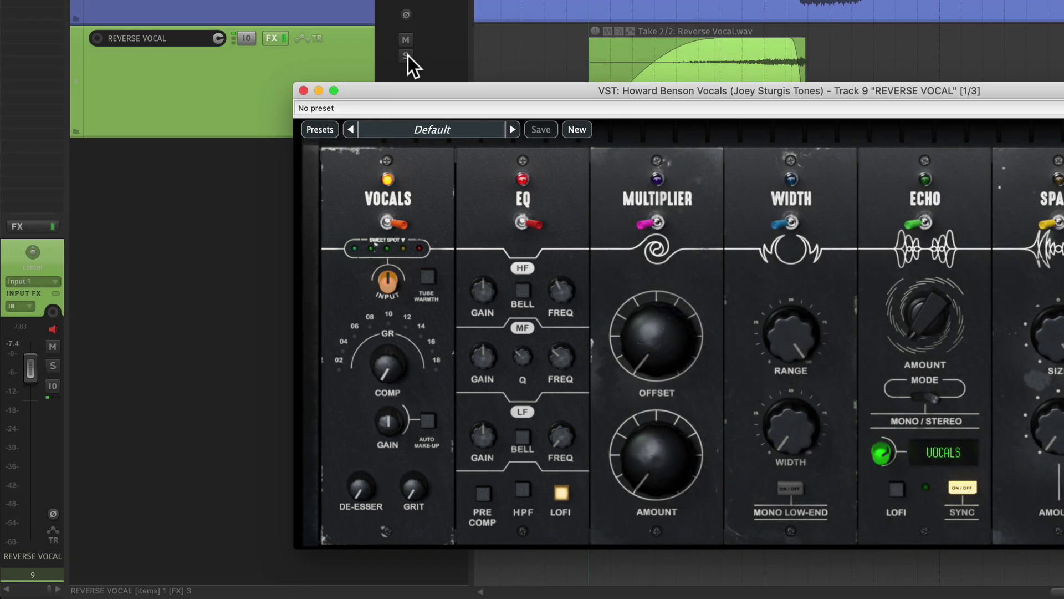
pyautogui.click(408, 54)
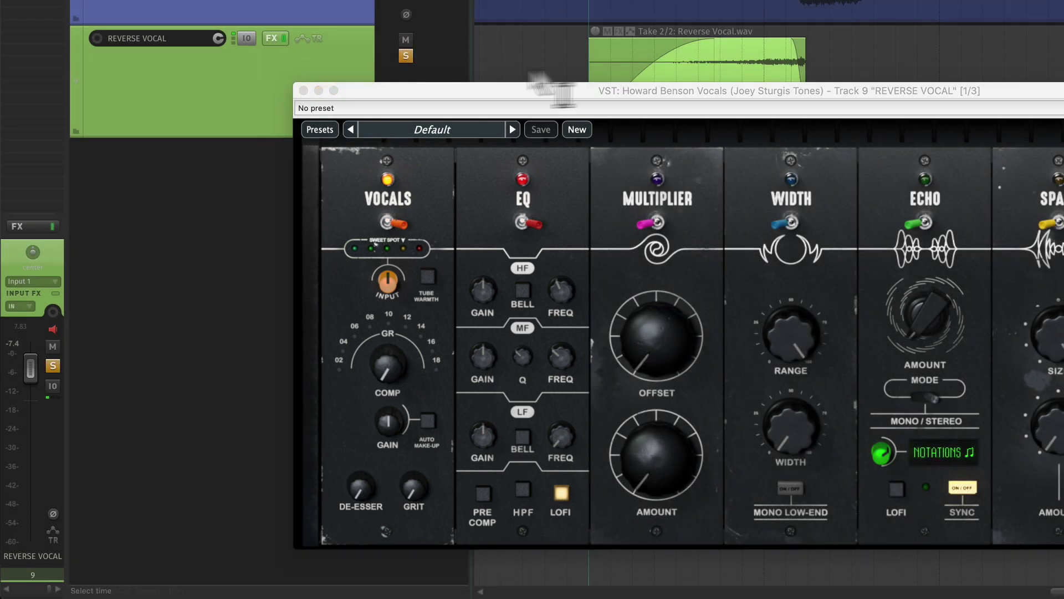
# Step: Play the soloed reverse vocal through Howard Benson Vocals, stop playback, and toggle the plug-in's Tube Warmth option
pyautogui.scroll(-1, 599, 61)
pyautogui.scroll(-4, 594, 55)
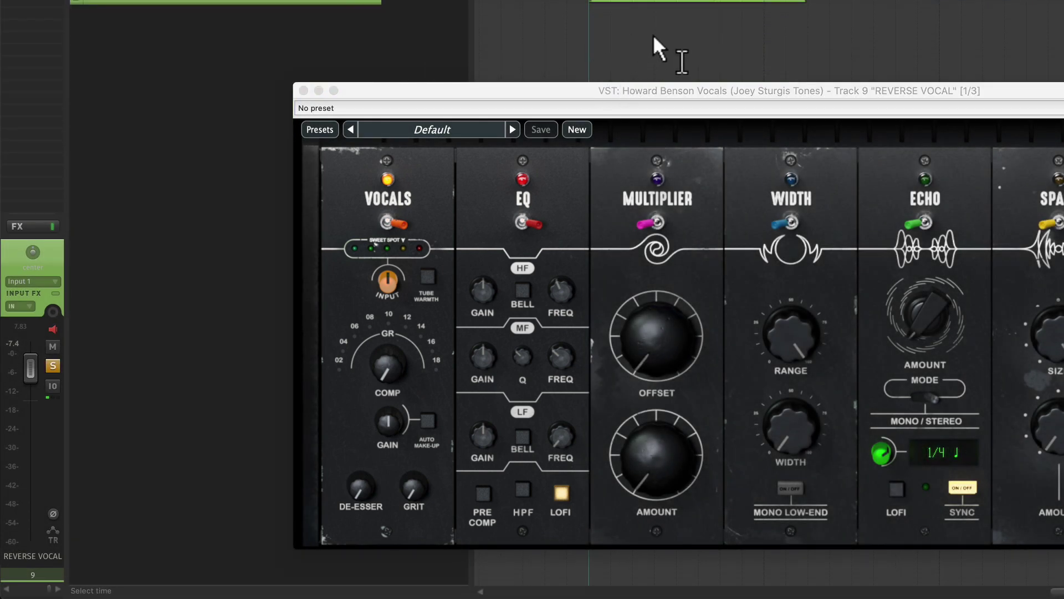
pyautogui.scroll(5, 665, 48)
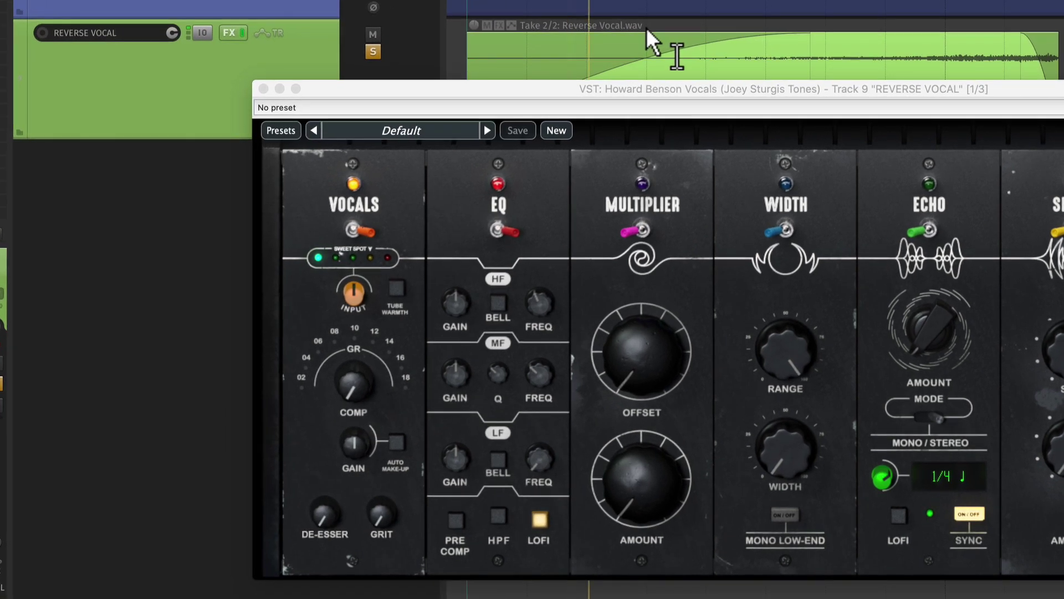
pyautogui.press('space')
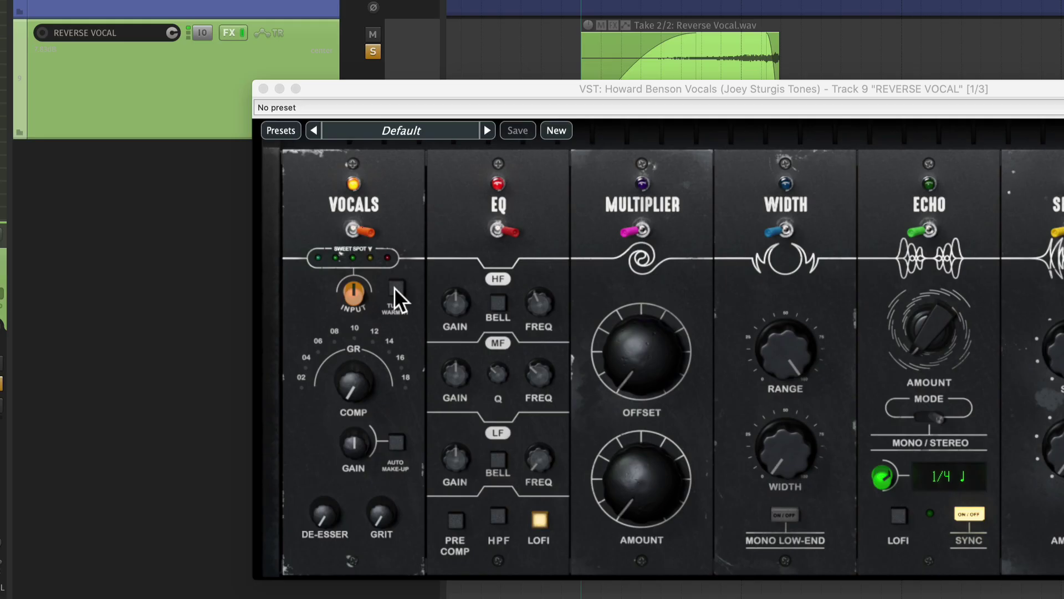
pyautogui.click(395, 288)
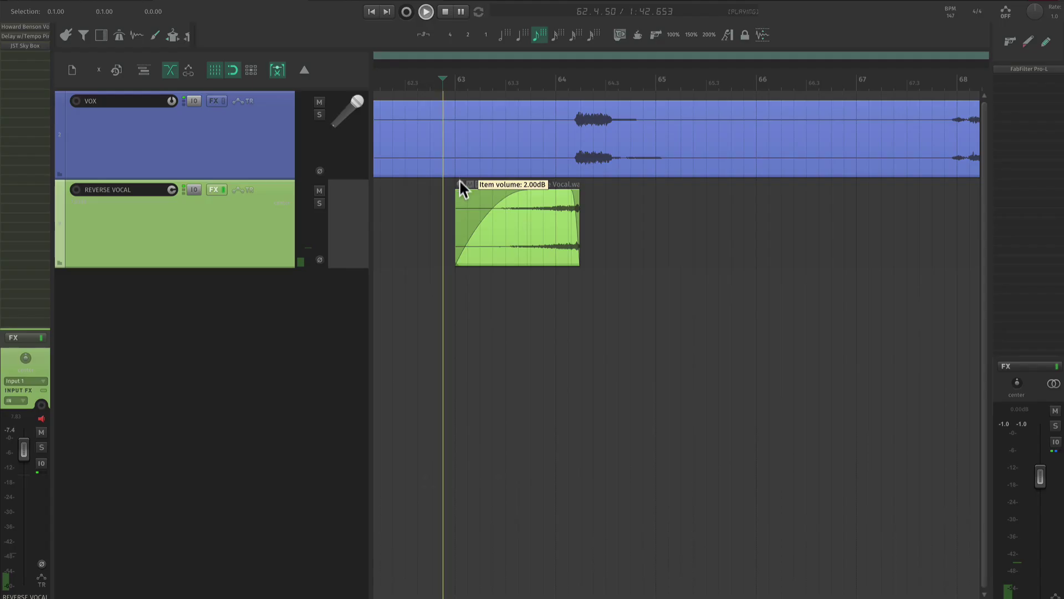
# Step: Play the fully processed reverse vocal in the unsoloed mix from just before bar 63 past bar 67
pyautogui.scroll(3, 464, 255)
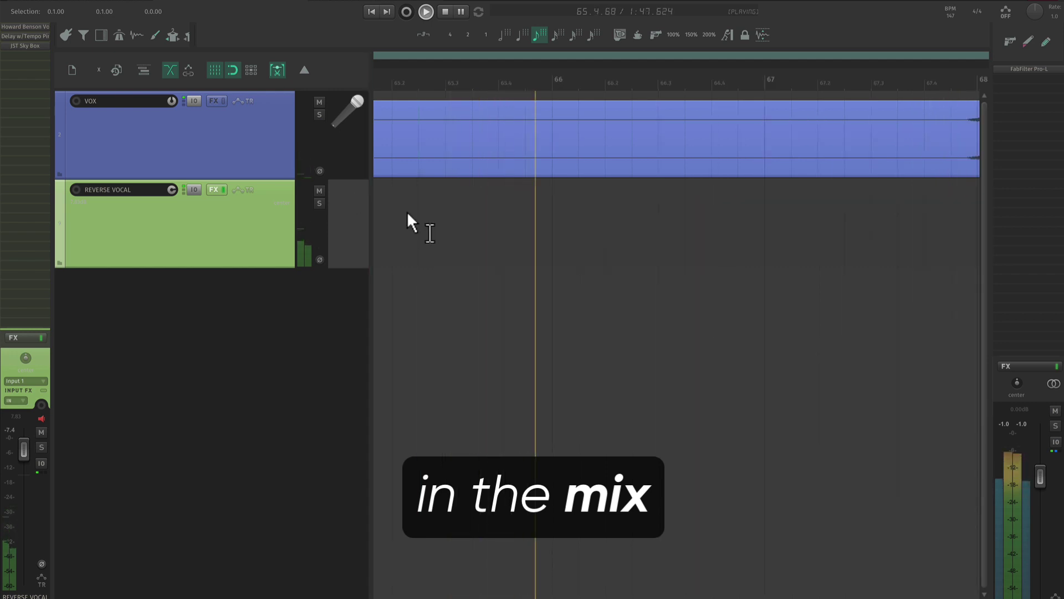
pyautogui.scroll(-4, 410, 219)
pyautogui.hscroll(-5, 689, 225)
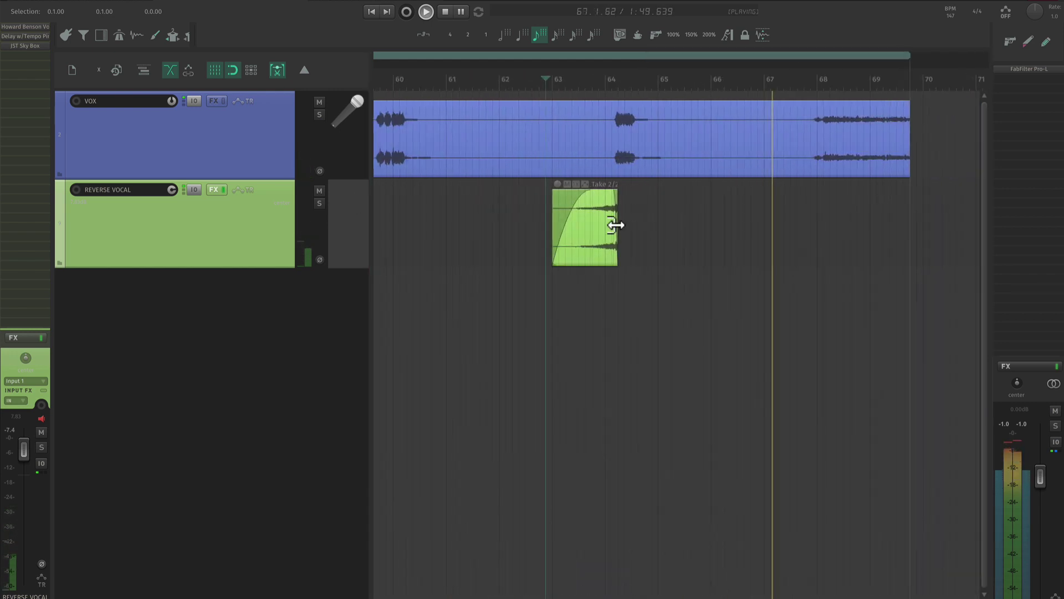
# Step: Stop playback and lower the EQ mid-band frequency in Howard Benson Vocals for the soloed reverse vocal
pyautogui.press('space')
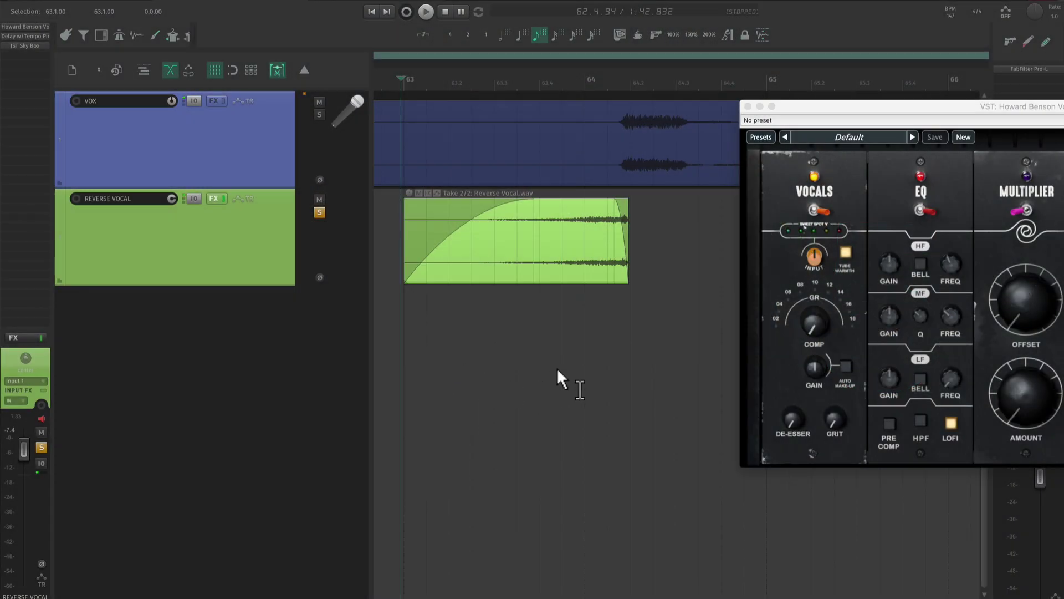
pyautogui.scroll(3, 557, 369)
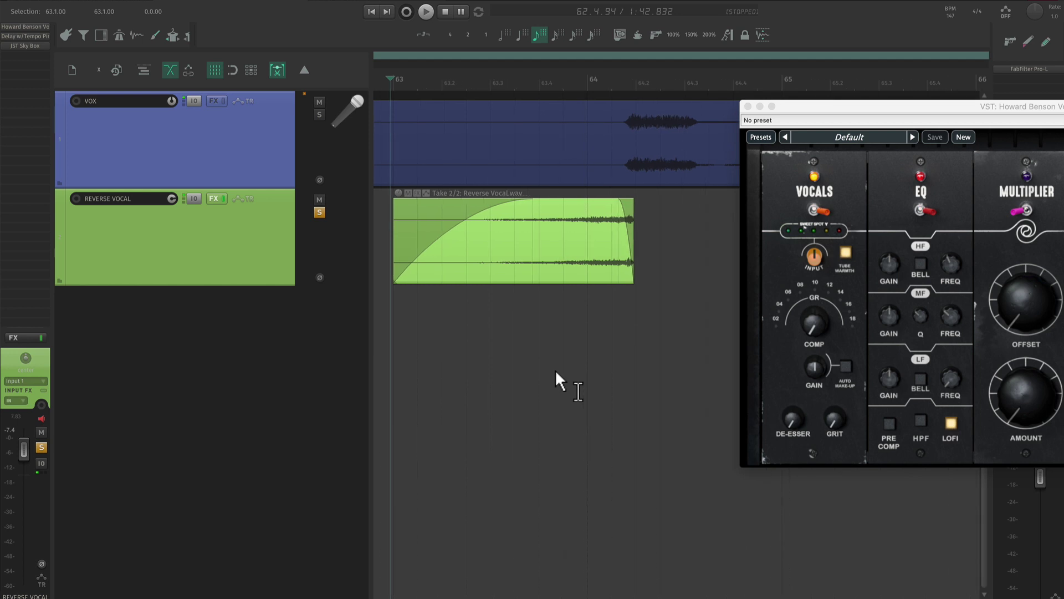
pyautogui.moveTo(583, 383); pyautogui.dragTo(566, 384)
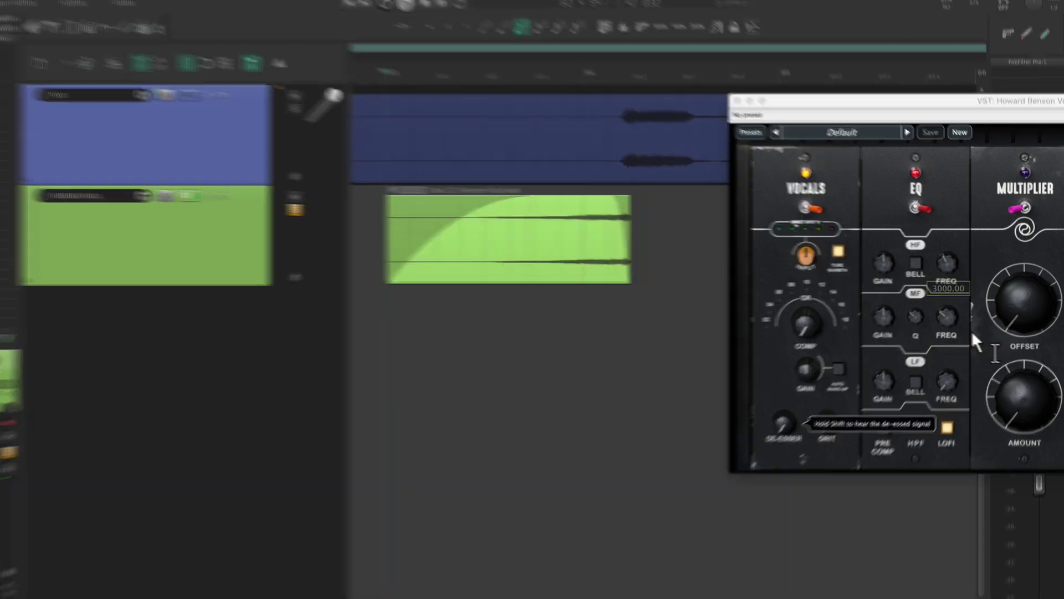
pyautogui.scroll(-2, 946, 318)
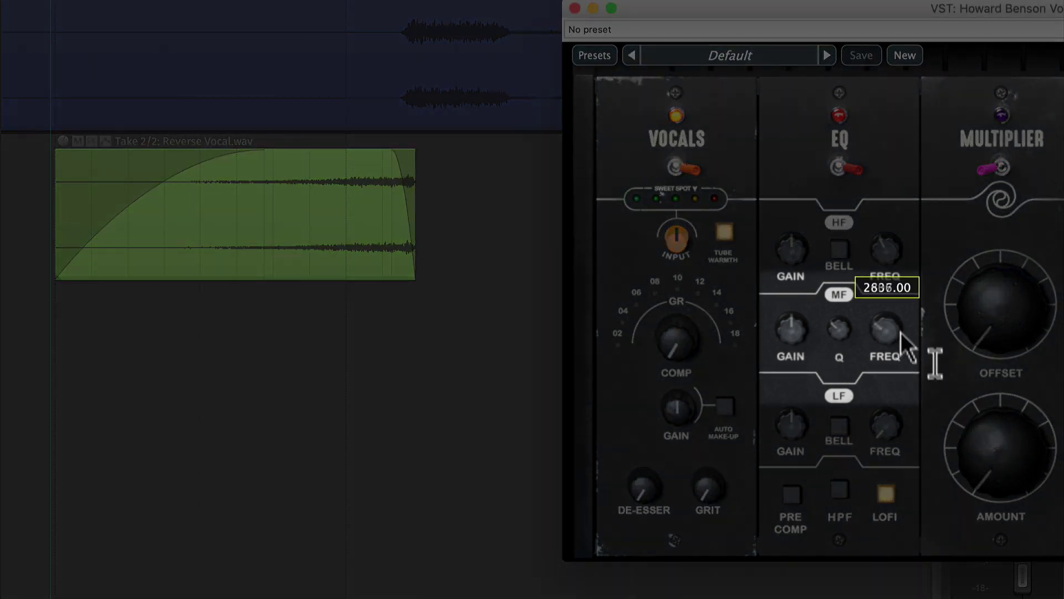
pyautogui.moveTo(900, 331); pyautogui.dragTo(904, 348)
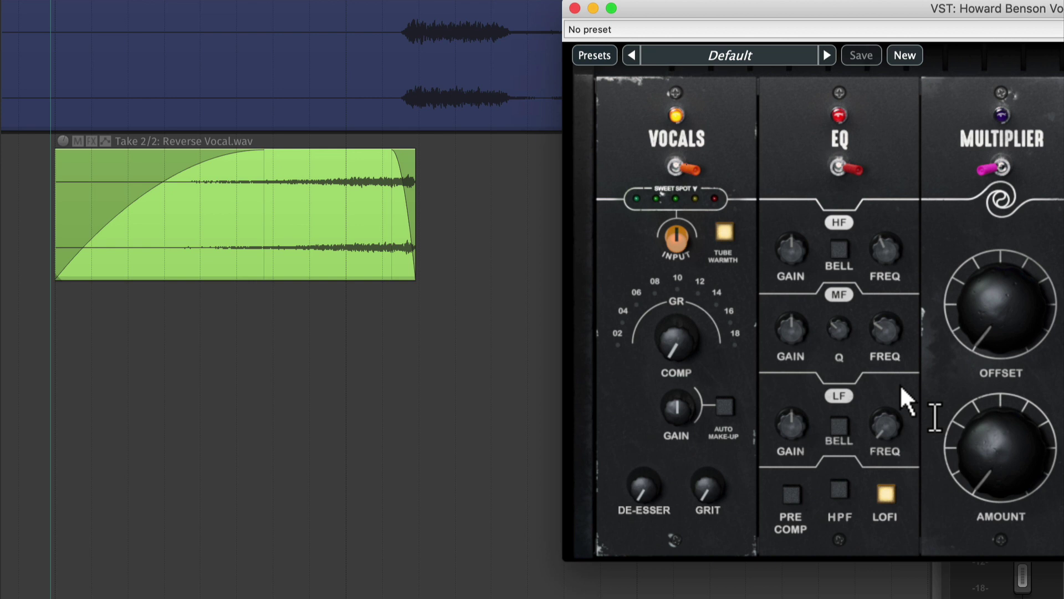
pyautogui.moveTo(895, 350)
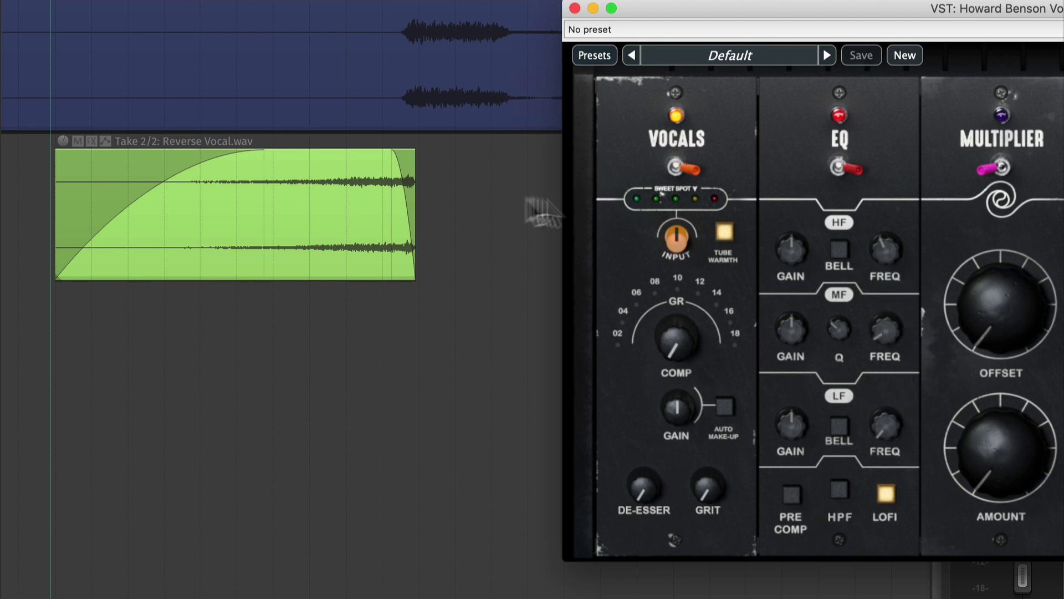
pyautogui.moveTo(837, 331)
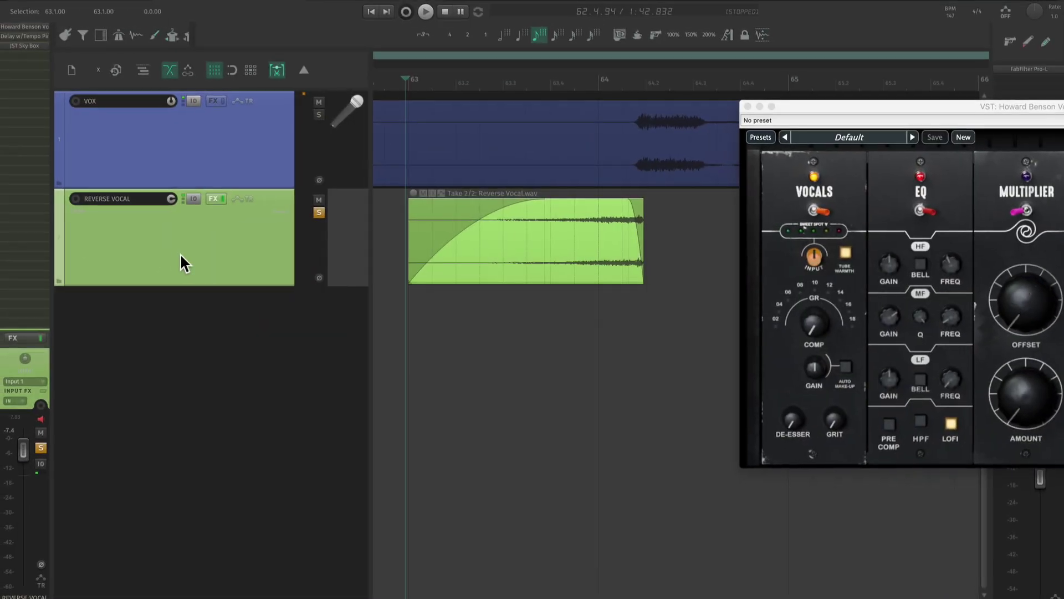
# Step: Automate the EQ mid filter frequency to rise in a curve from bar 63, peaking before the clip's end, and play the soloed sweep
pyautogui.moveTo(459, 288); pyautogui.dragTo(466, 459)
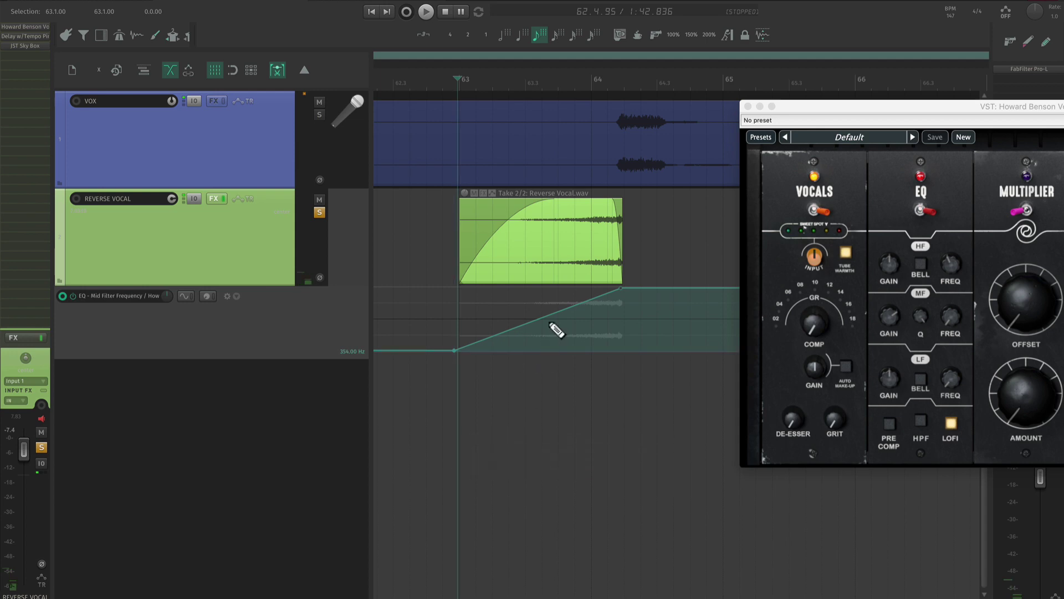
pyautogui.moveTo(549, 319); pyautogui.dragTo(557, 337)
pyautogui.moveTo(621, 289); pyautogui.dragTo(577, 289)
pyautogui.press('space')
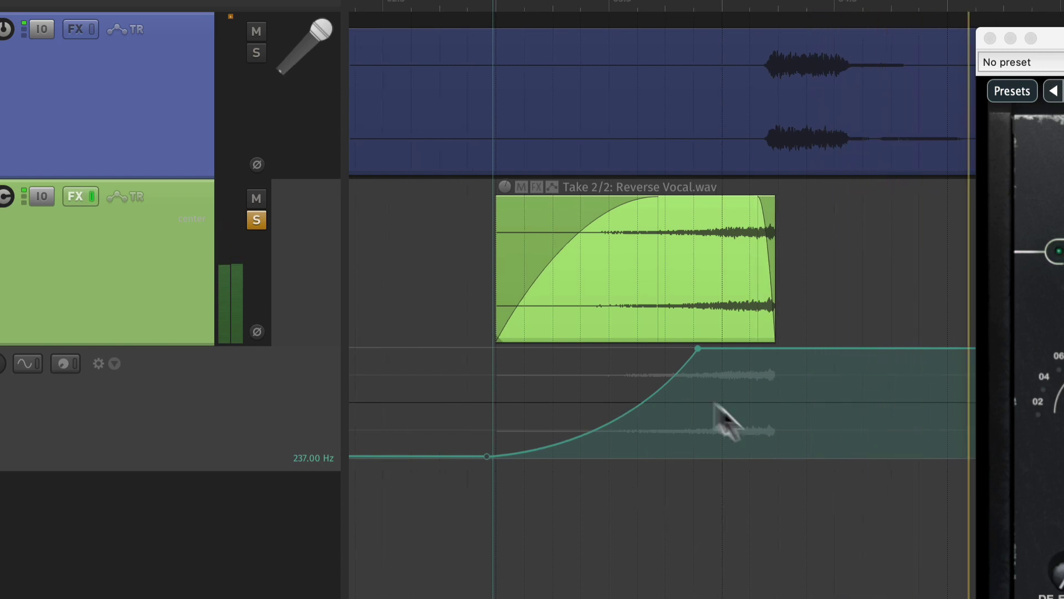
# Step: Raise the plug-in's Grit amount while playing the soloed reverse vocal
pyautogui.scroll(-2, 715, 448)
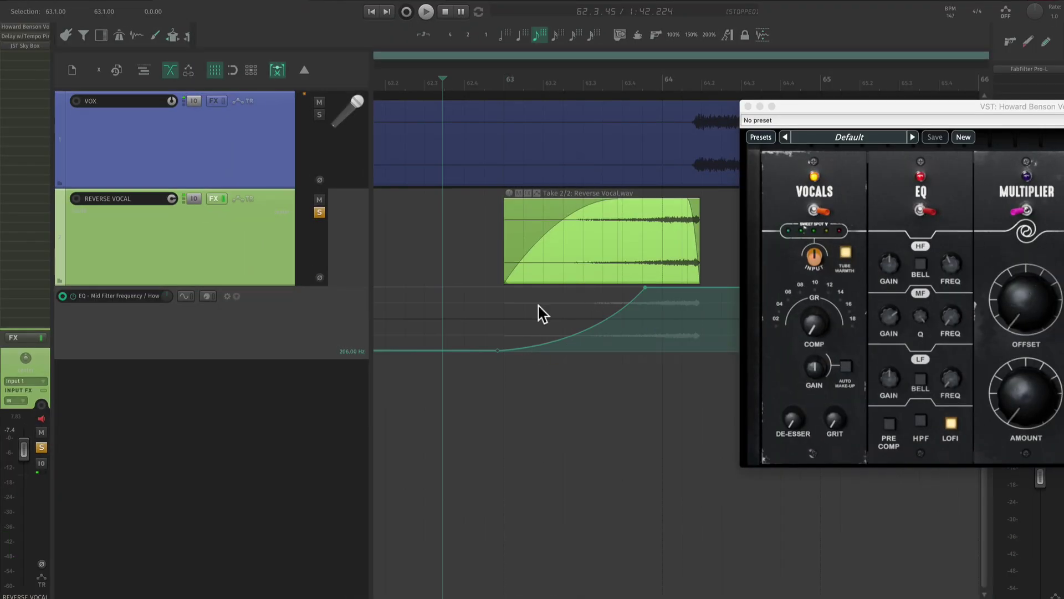
pyautogui.scroll(1, 515, 299)
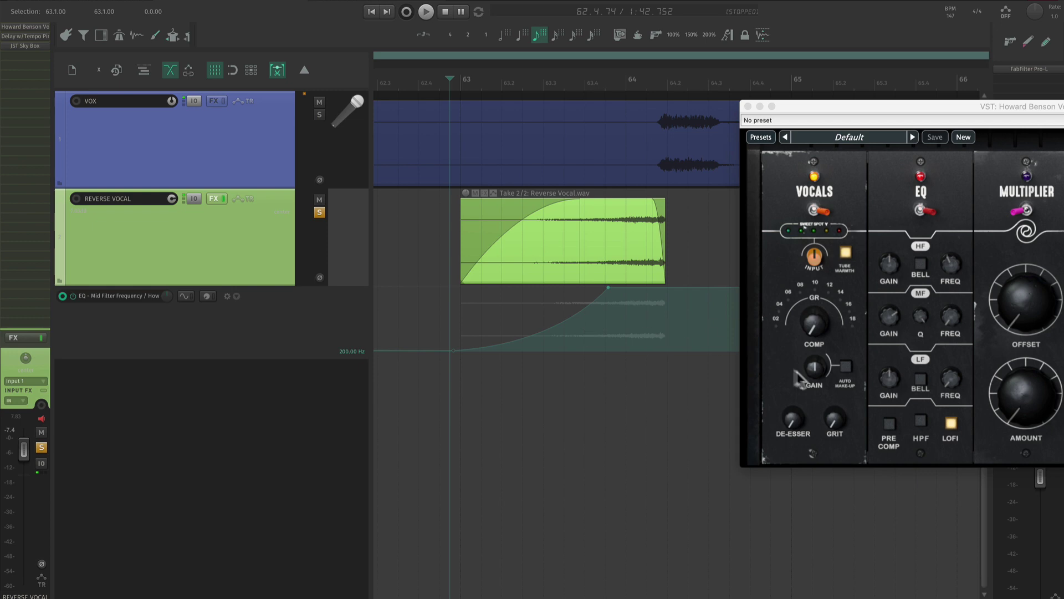
pyautogui.moveTo(838, 418); pyautogui.dragTo(837, 414)
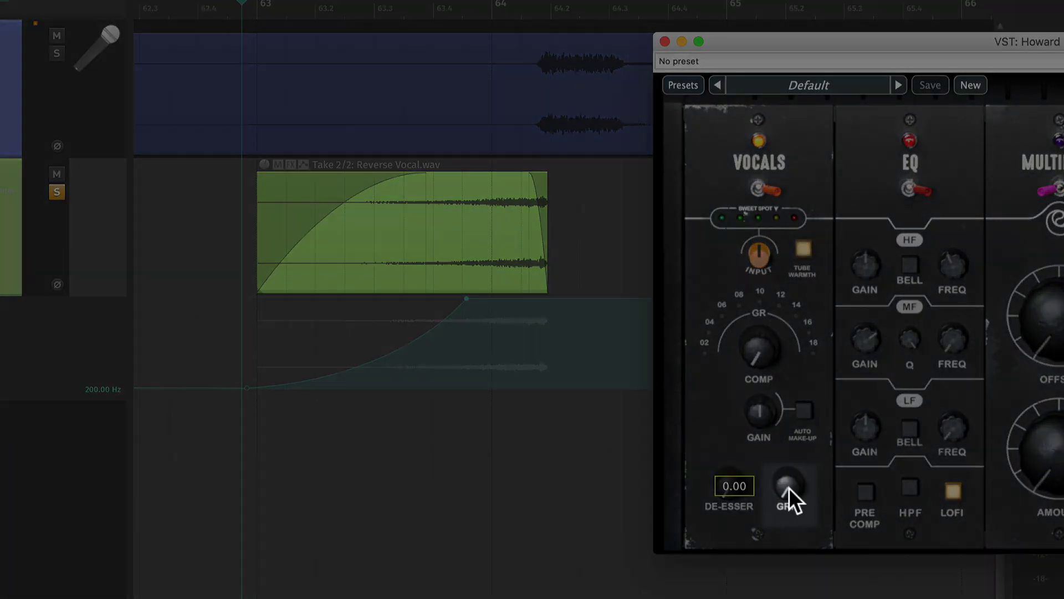
pyautogui.press('space')
pyautogui.moveTo(789, 488)
pyautogui.mouseDown()
pyautogui.moveTo(791, 471)
pyautogui.moveTo(741, 478)
pyautogui.moveTo(787, 465)
pyautogui.moveTo(776, 527)
pyautogui.moveTo(776, 496)
pyautogui.moveTo(783, 503)
pyautogui.mouseUp()
pyautogui.scroll(10, 789, 486)
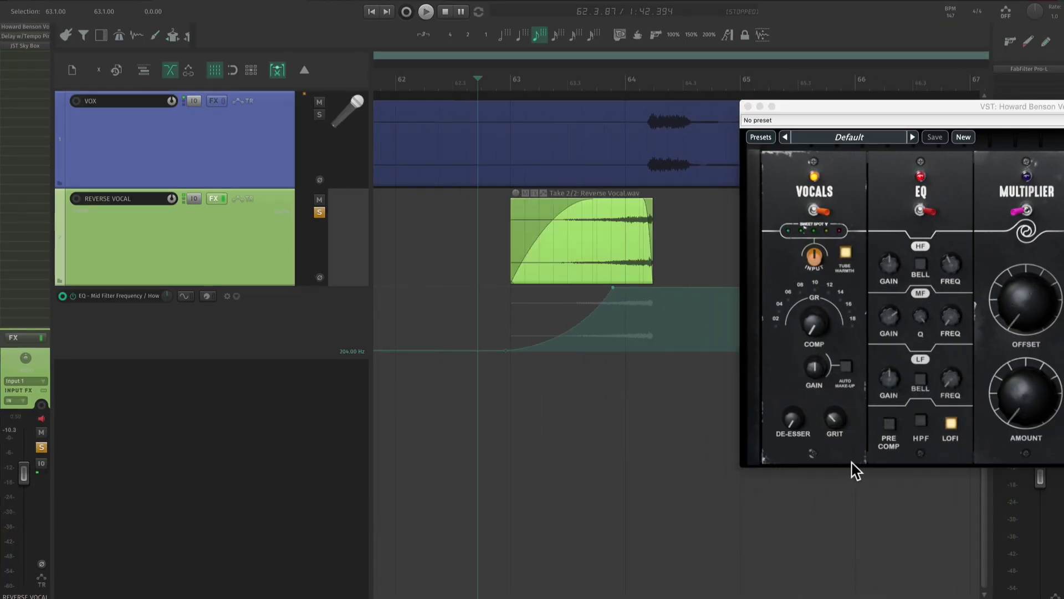
# Step: Enable the plug-in's Pre Comp option and place the playback position just before bar 63
pyautogui.moveTo(818, 337)
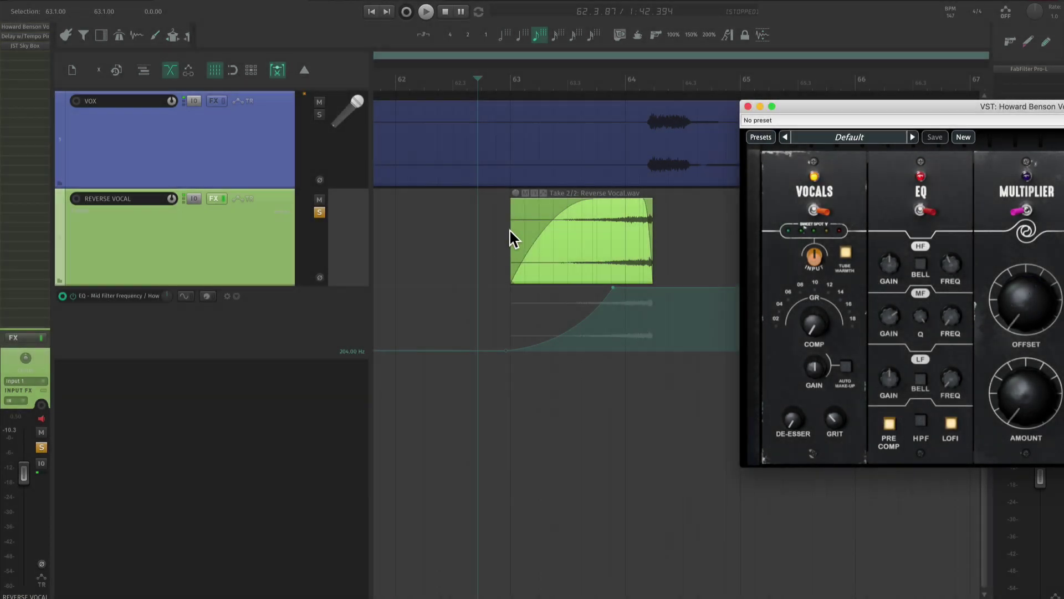
pyautogui.click(510, 231)
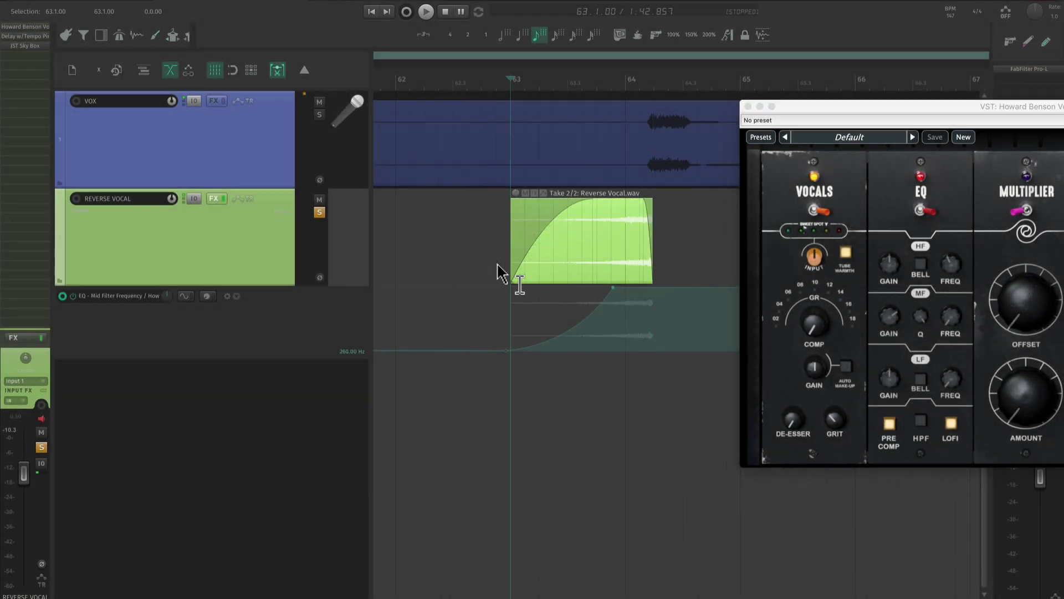
pyautogui.click(495, 283)
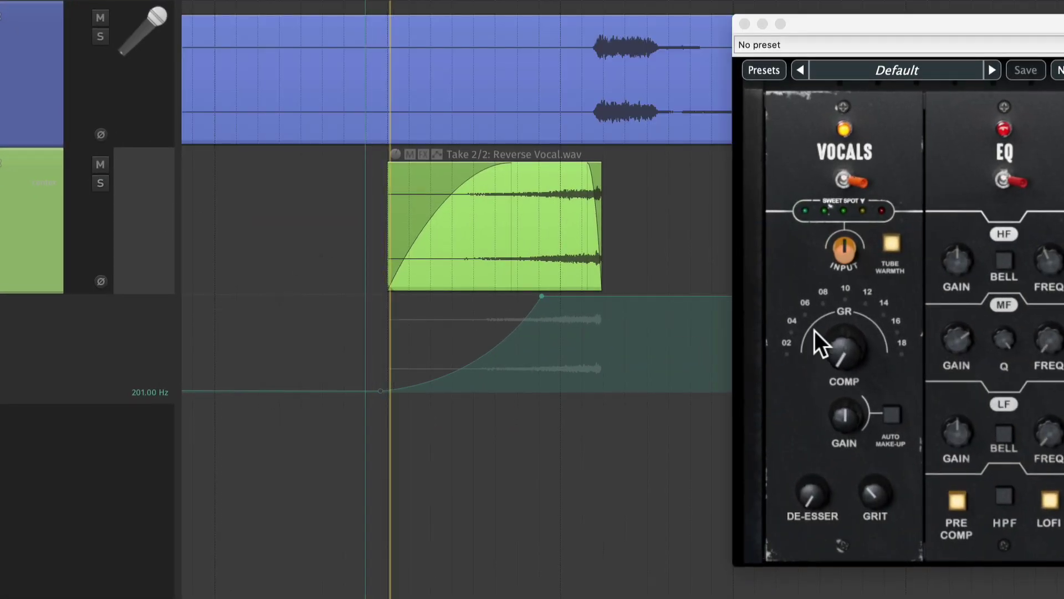
# Step: Set the plug-in's vocal compression to 25 and lower its compressor gain while playing the unsoloed mix
pyautogui.moveTo(816, 321)
pyautogui.moveTo(847, 344)
pyautogui.mouseDown()
pyautogui.moveTo(837, 337)
pyautogui.moveTo(847, 359)
pyautogui.mouseUp()
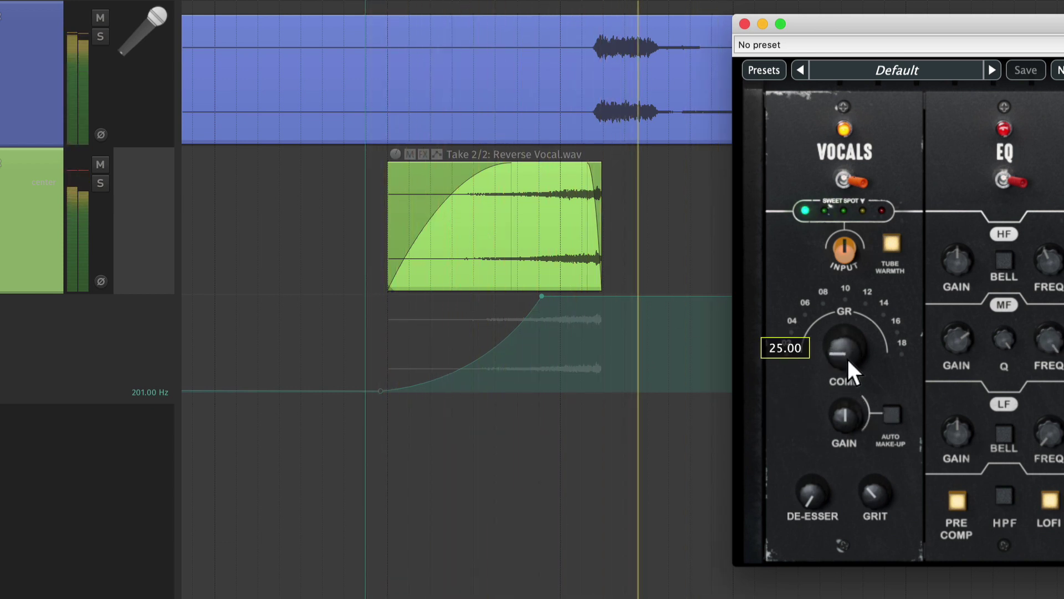
pyautogui.moveTo(847, 407); pyautogui.dragTo(851, 408)
pyautogui.moveTo(843, 360); pyautogui.dragTo(839, 358)
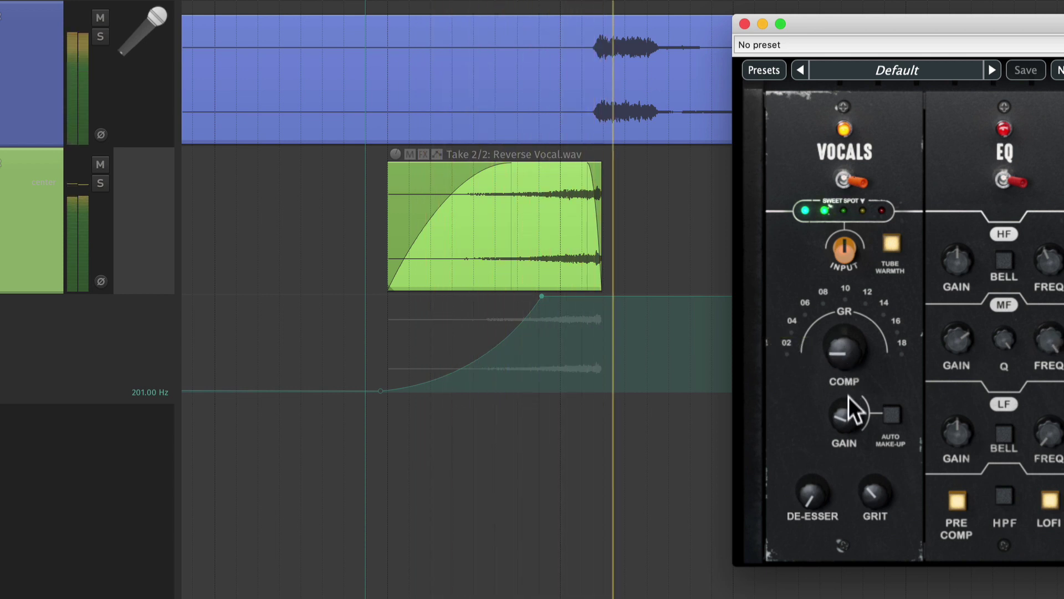
pyautogui.moveTo(849, 404); pyautogui.dragTo(847, 410)
pyautogui.moveTo(847, 367); pyautogui.dragTo(847, 372)
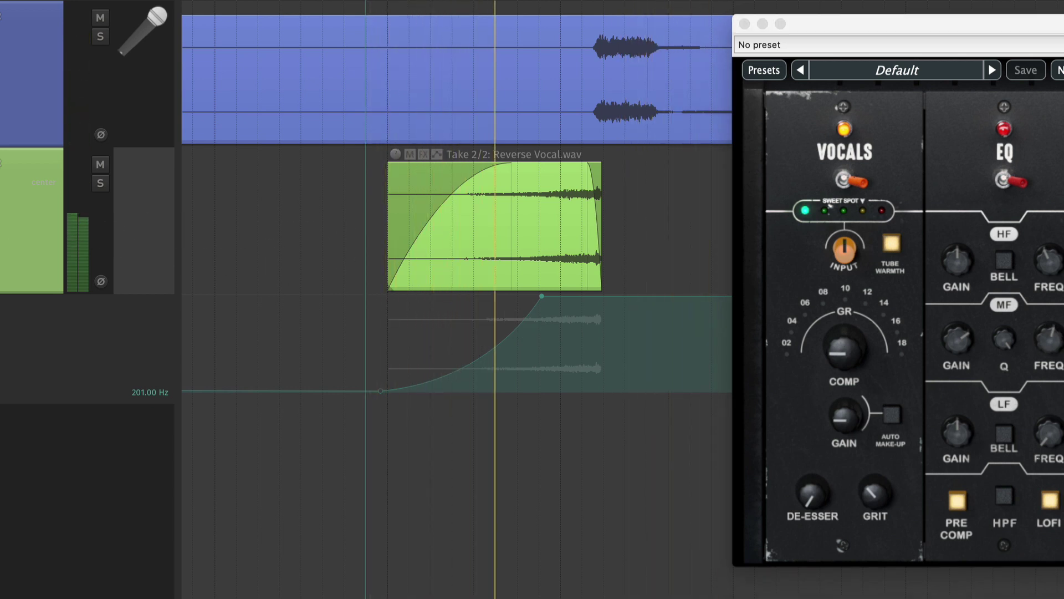
# Step: Play the compressed reverse vocal in the full mix from just before bar 63 and stop playback
pyautogui.scroll(-2, 251, 451)
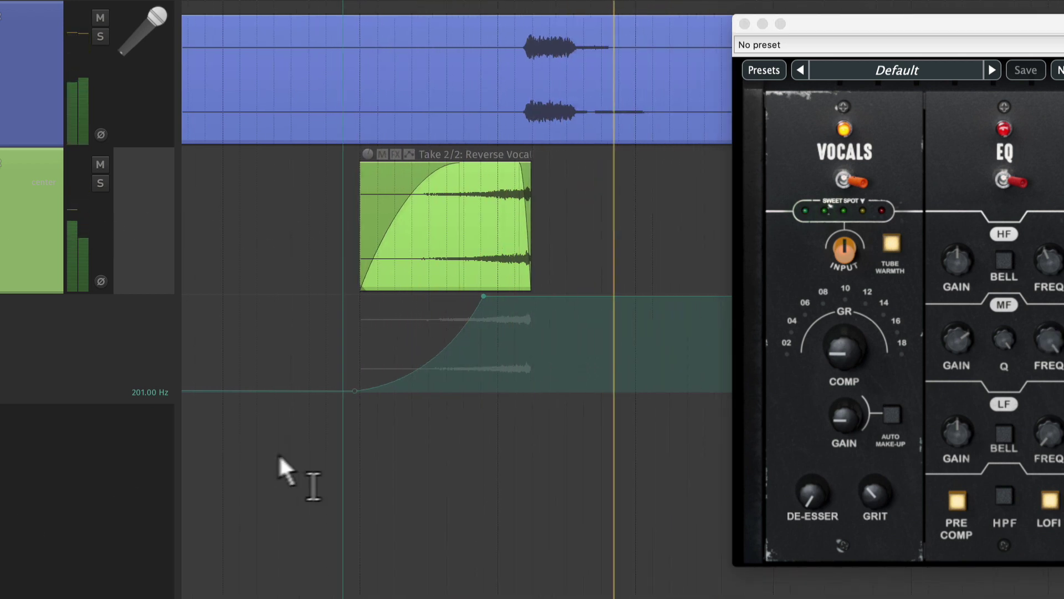
pyautogui.scroll(-2, 362, 430)
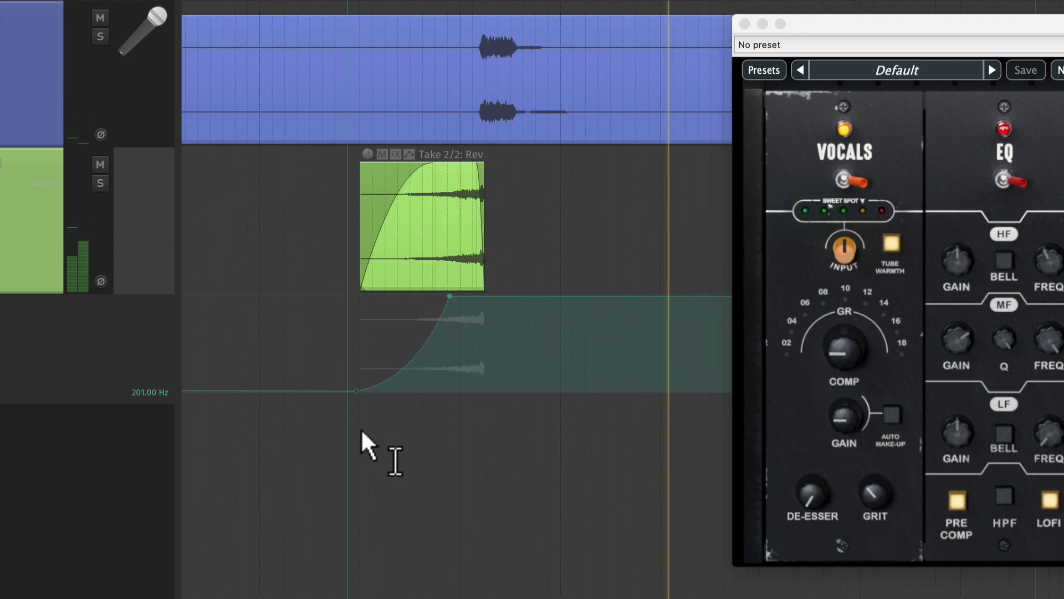
pyautogui.press('space')
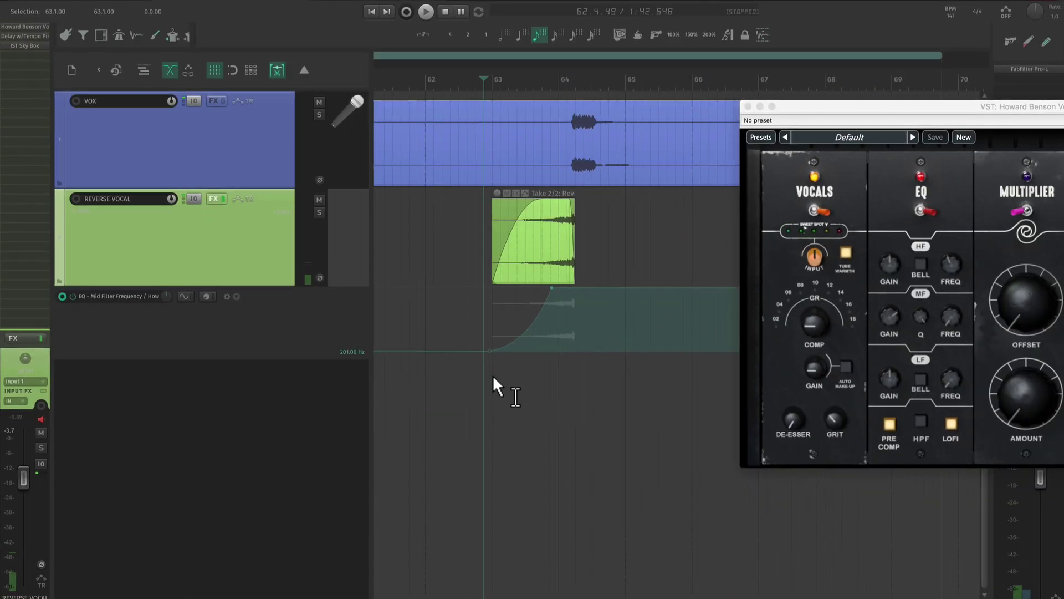